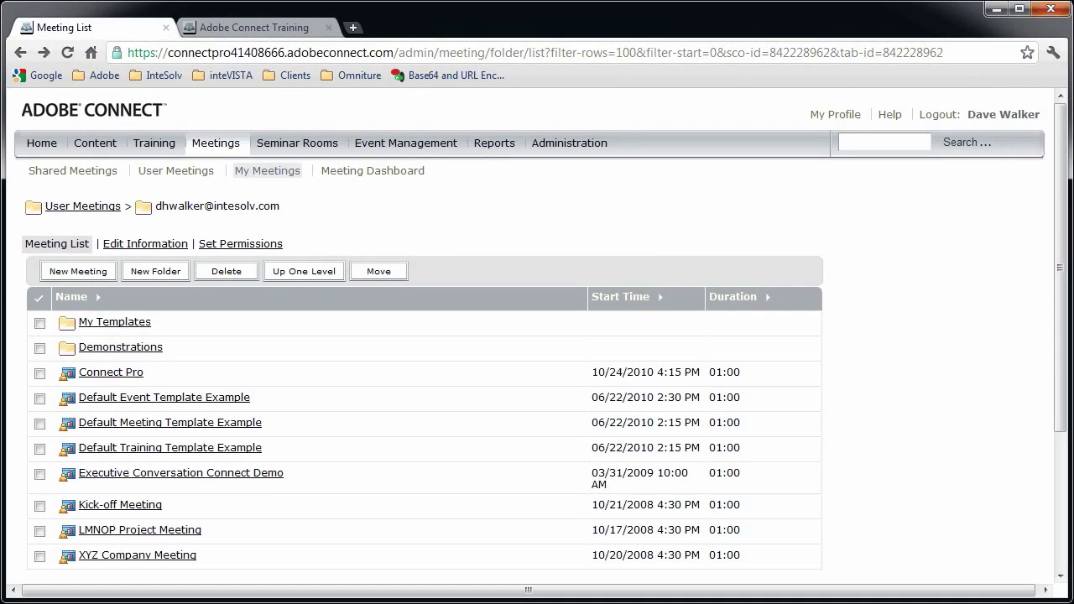
click(80, 271)
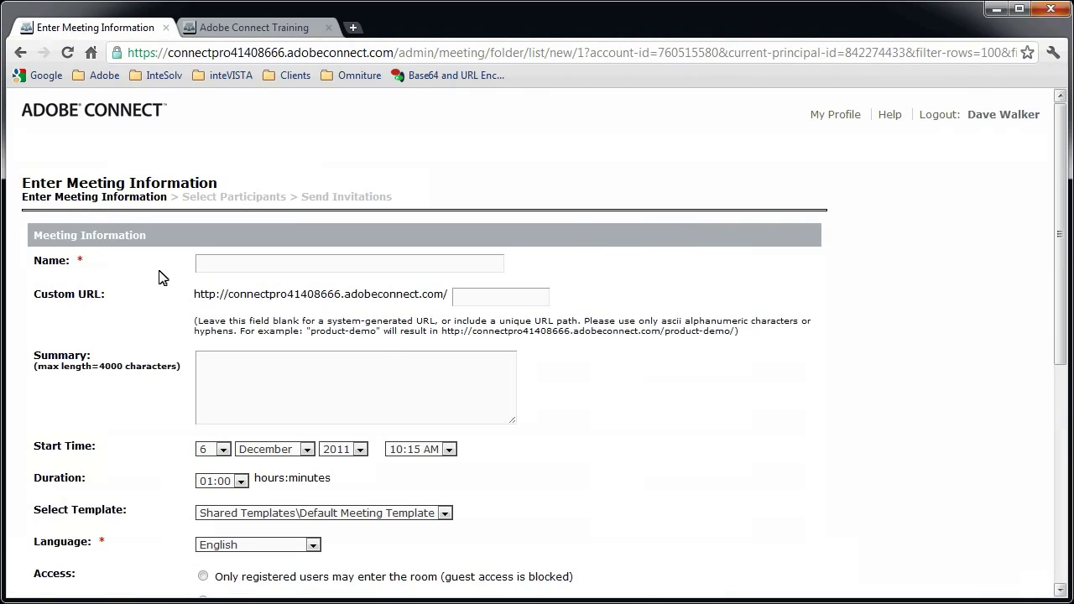
click(1064, 466)
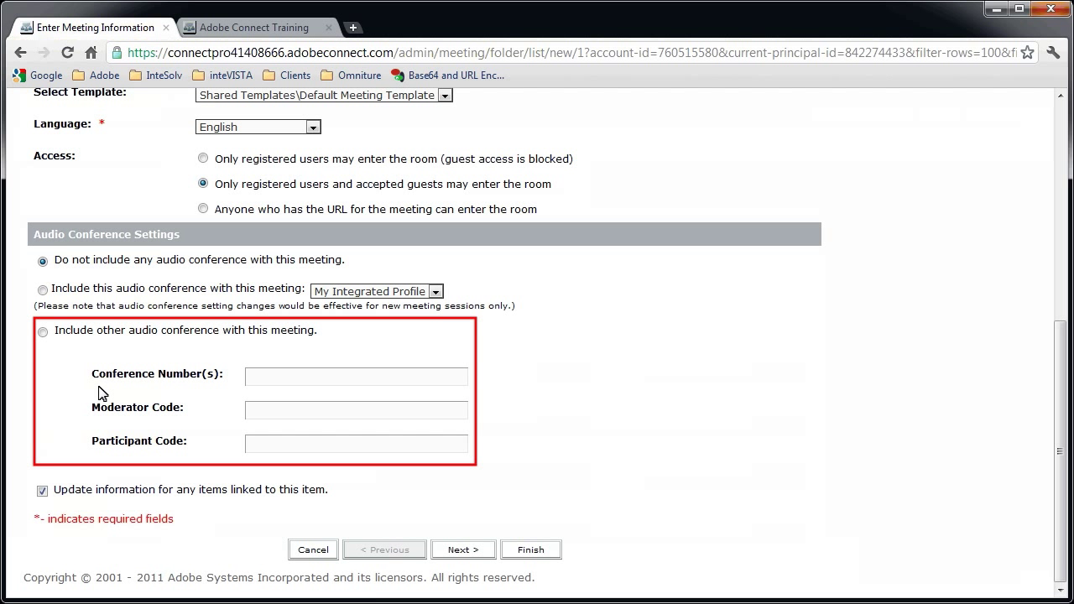
click(42, 332)
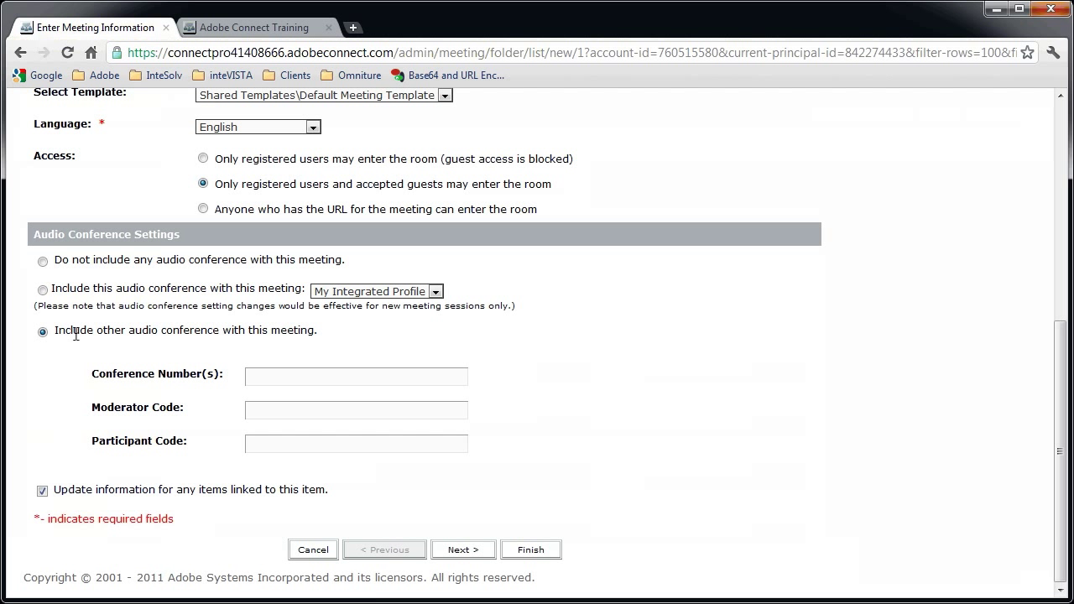
click(316, 376)
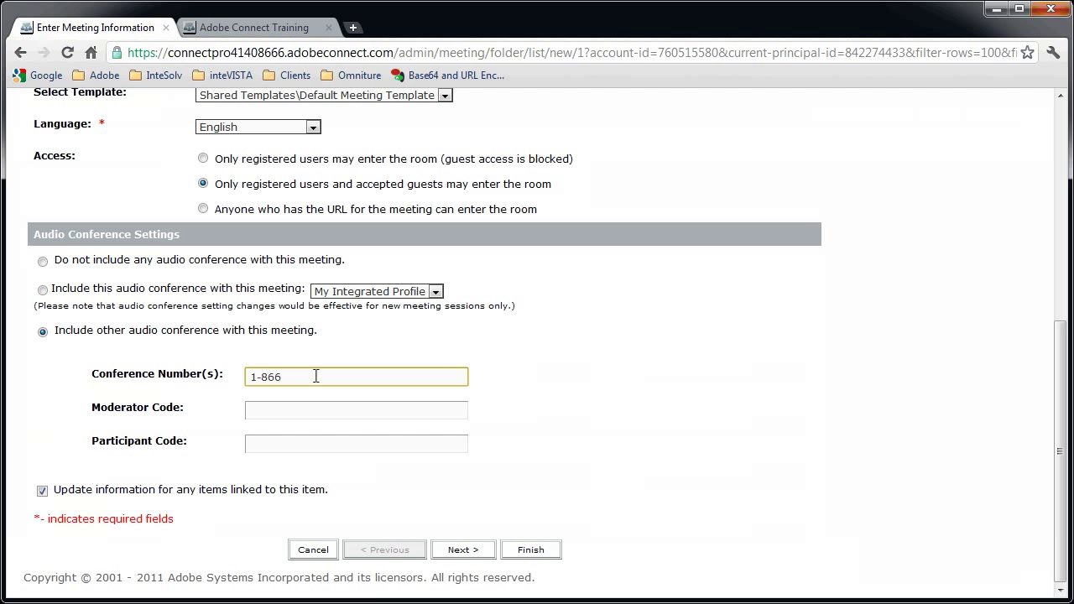
click(349, 406)
text(1234567)
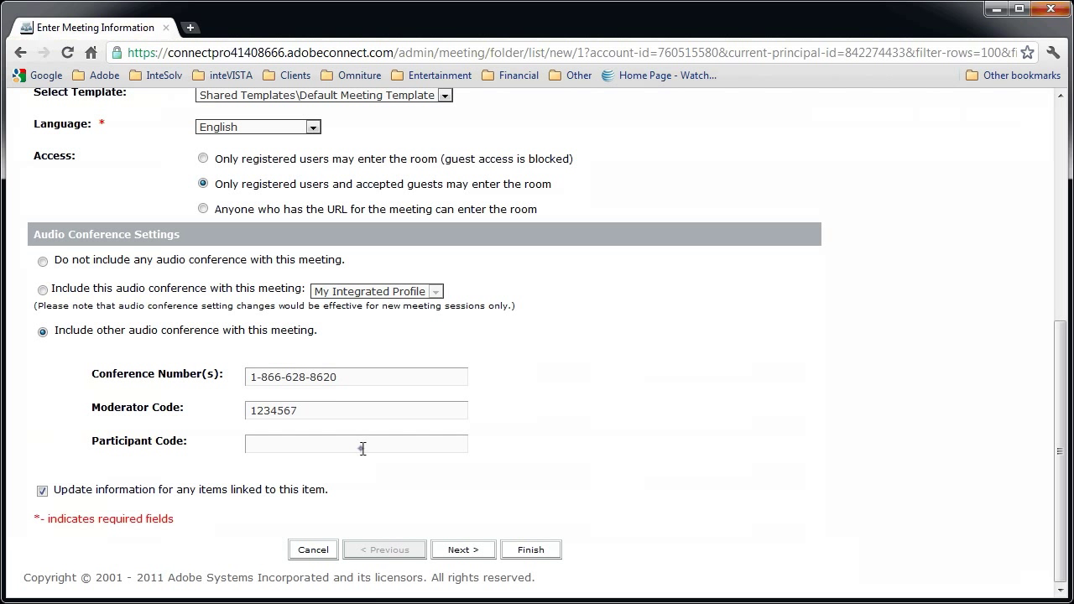
click(361, 447)
text(123456)
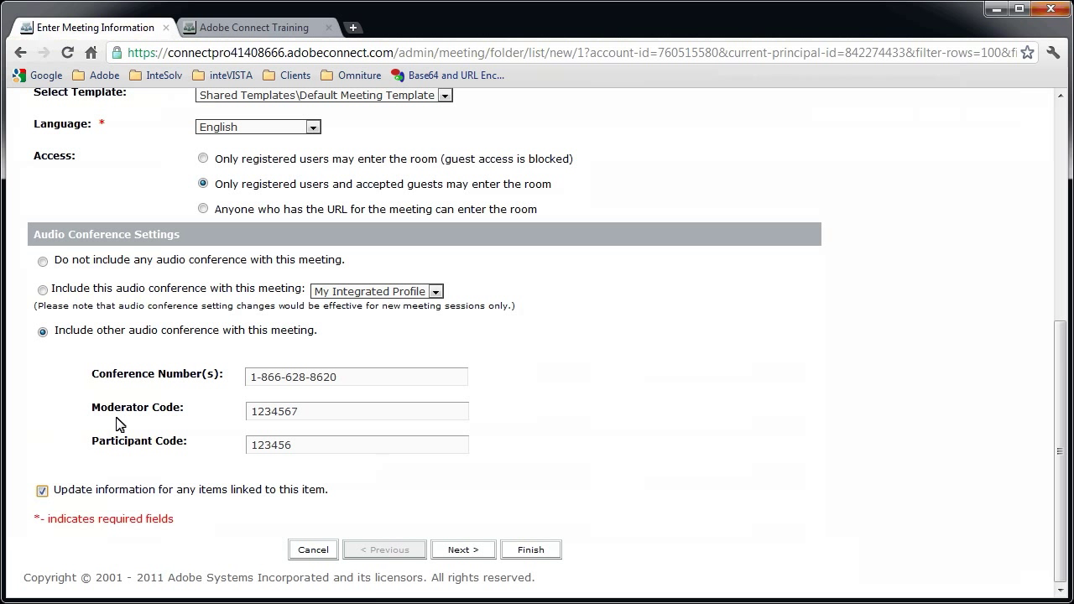
Include this audio conference using My Integrated Profile instead
click(42, 290)
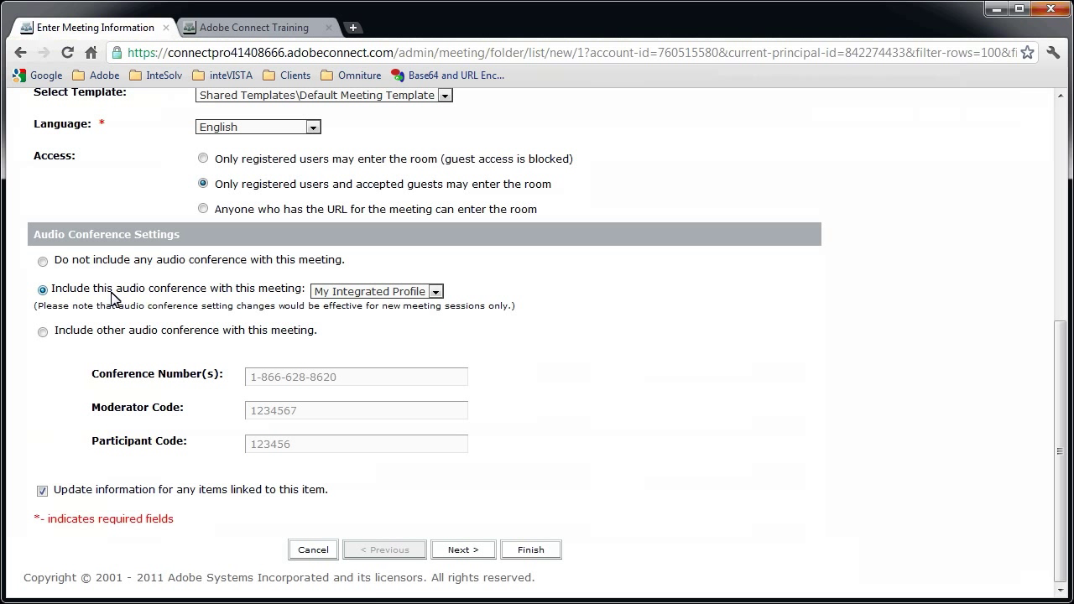
click(361, 293)
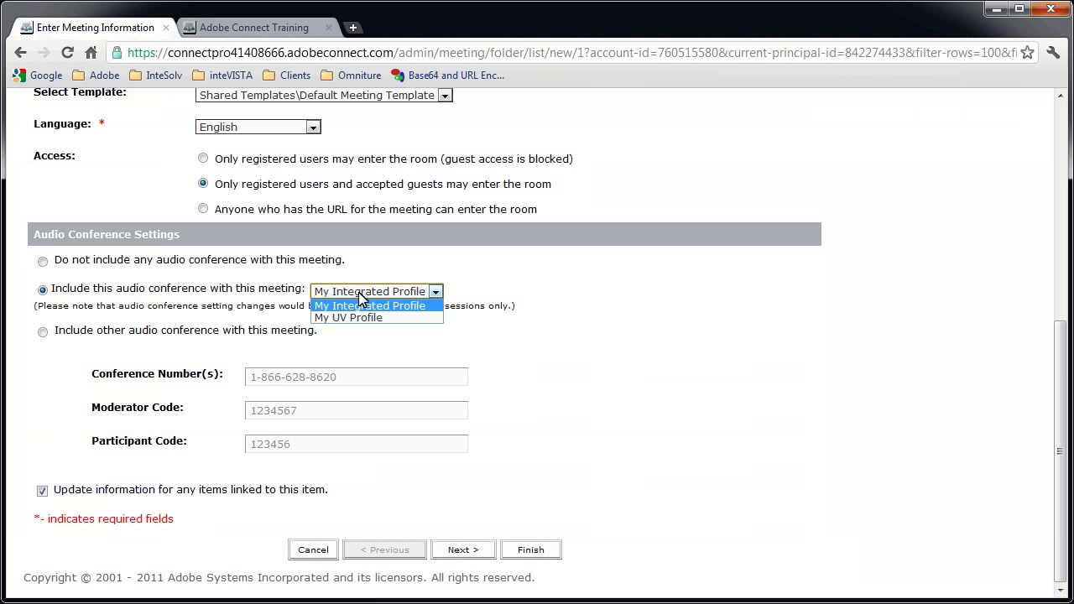
click(1061, 220)
click(1060, 220)
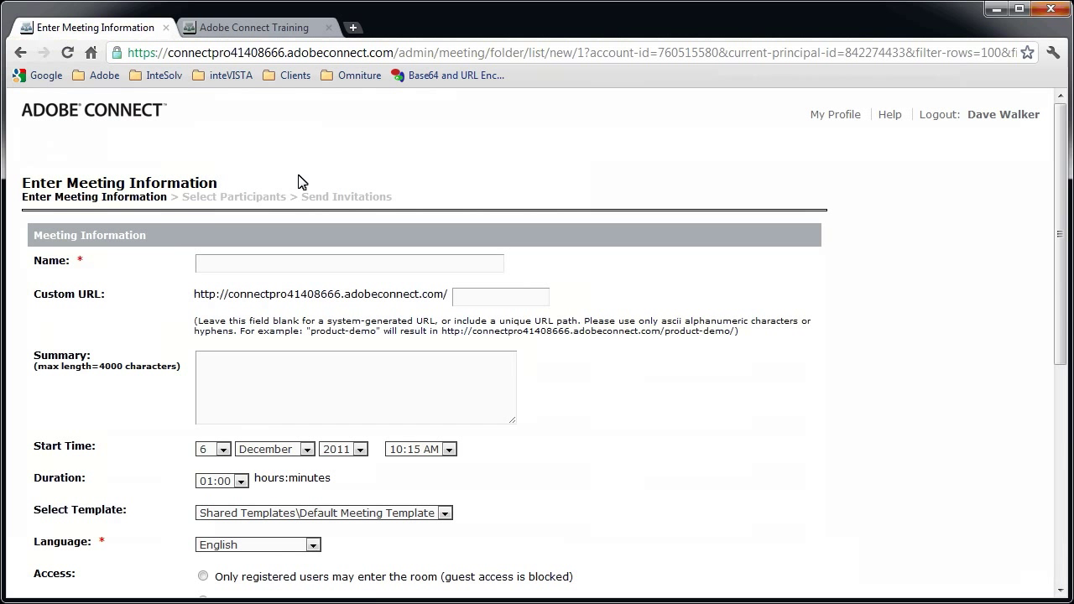
Leave the meeting form and view the Compliance and Control Pods Management settings under Administration
click(21, 53)
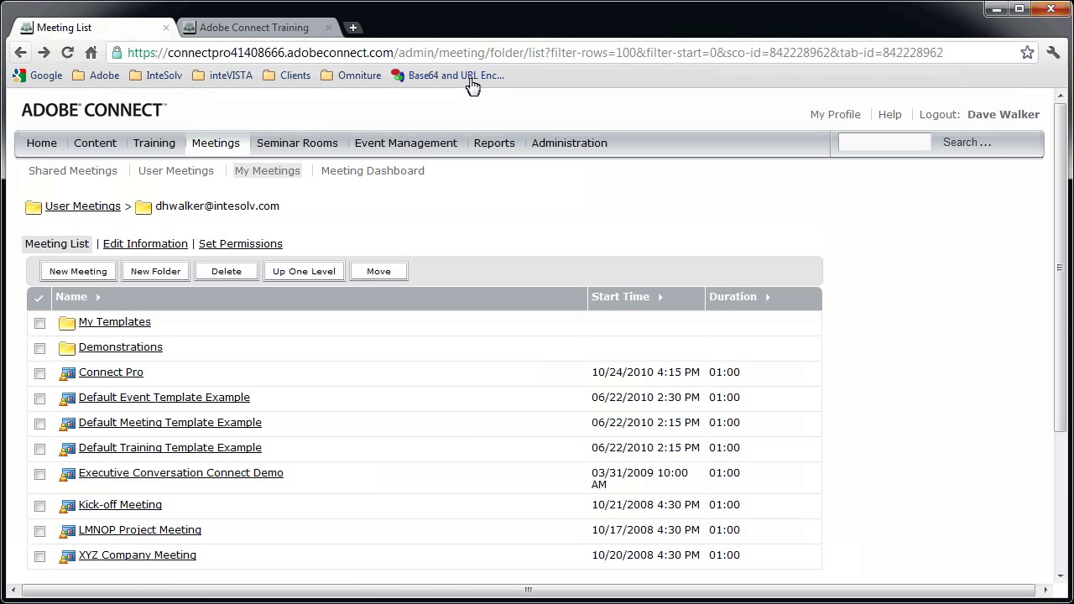
click(571, 144)
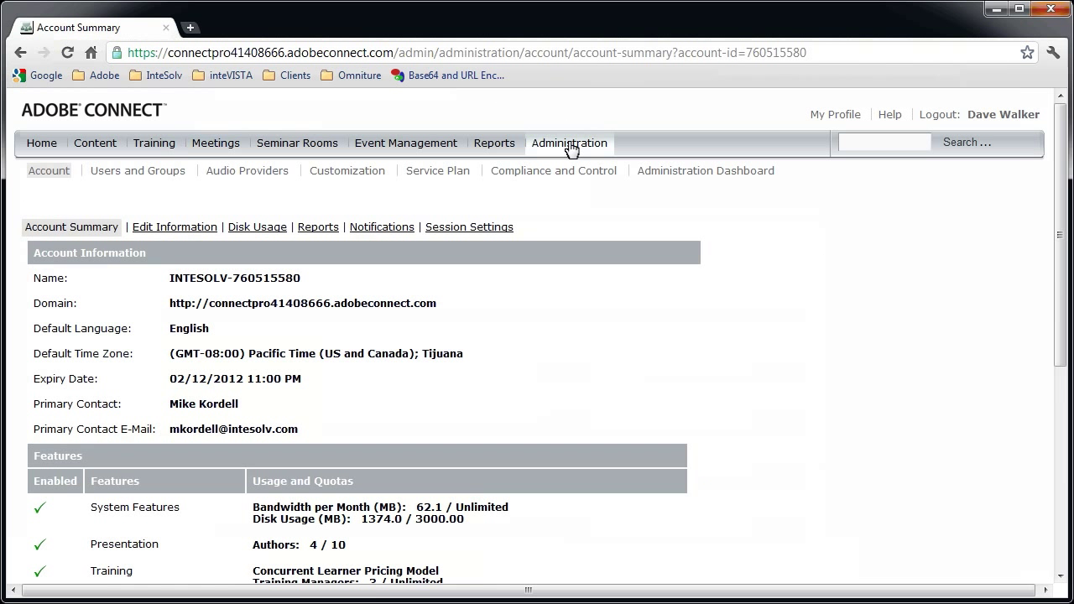
click(587, 172)
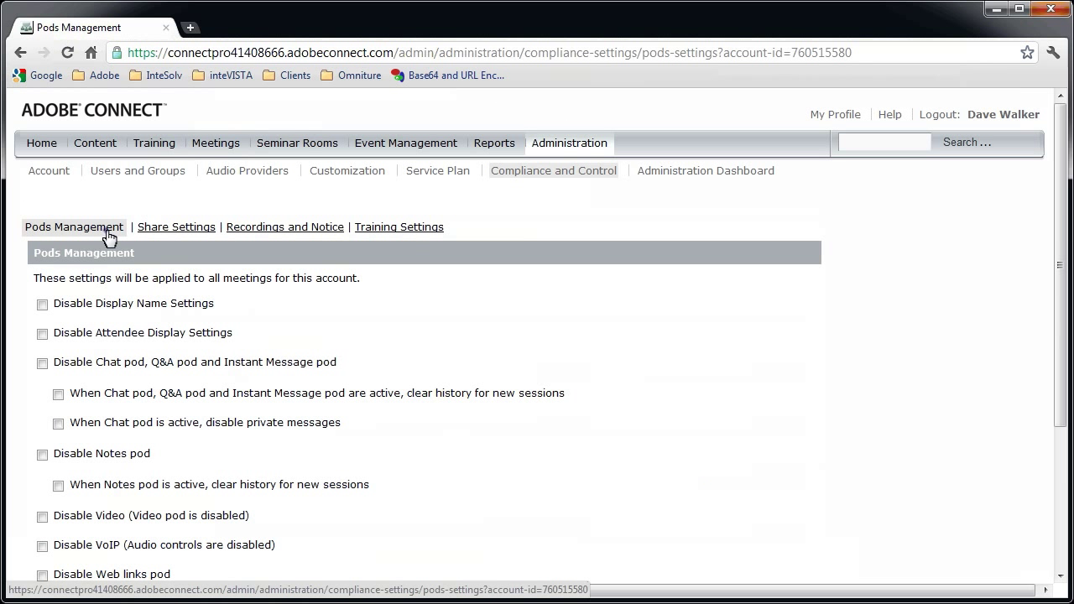
click(1061, 537)
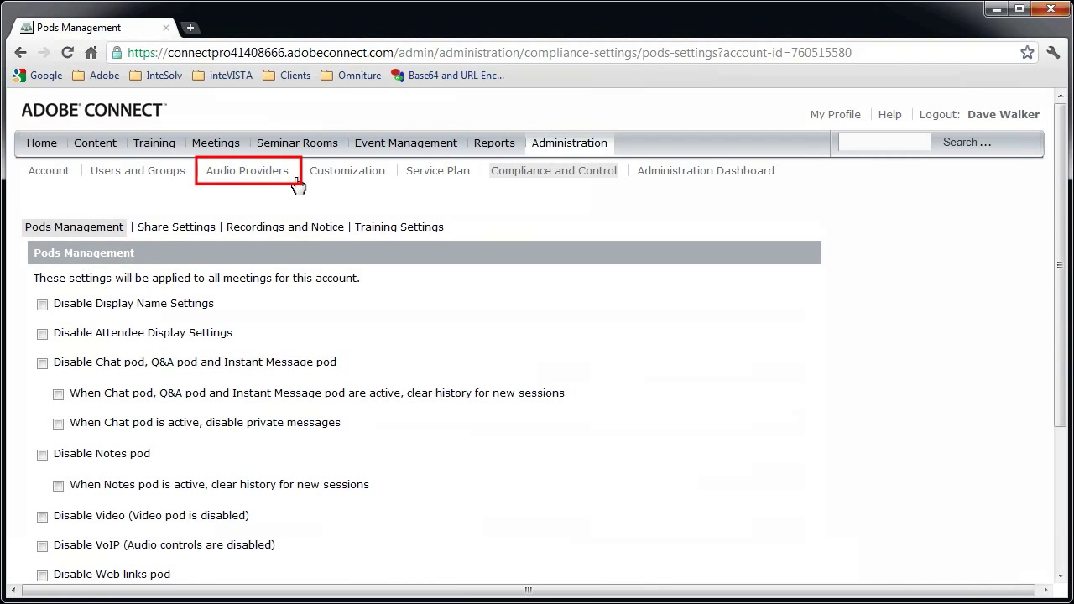
Edit the PGi NA audio provider, keep its status Enabled, and save it
click(265, 172)
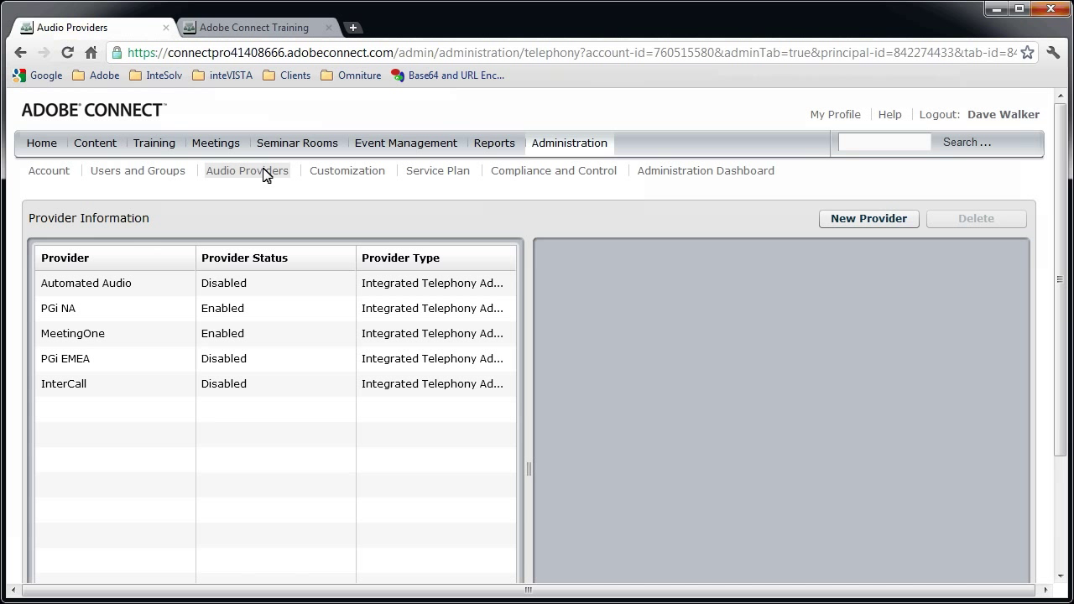
click(100, 312)
click(859, 257)
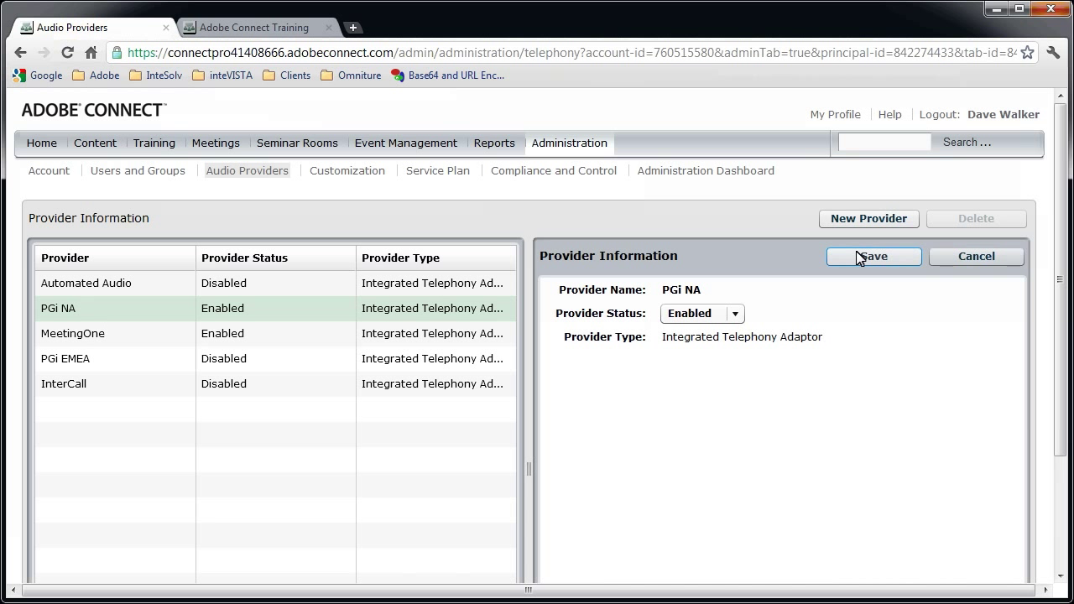
click(736, 313)
click(713, 353)
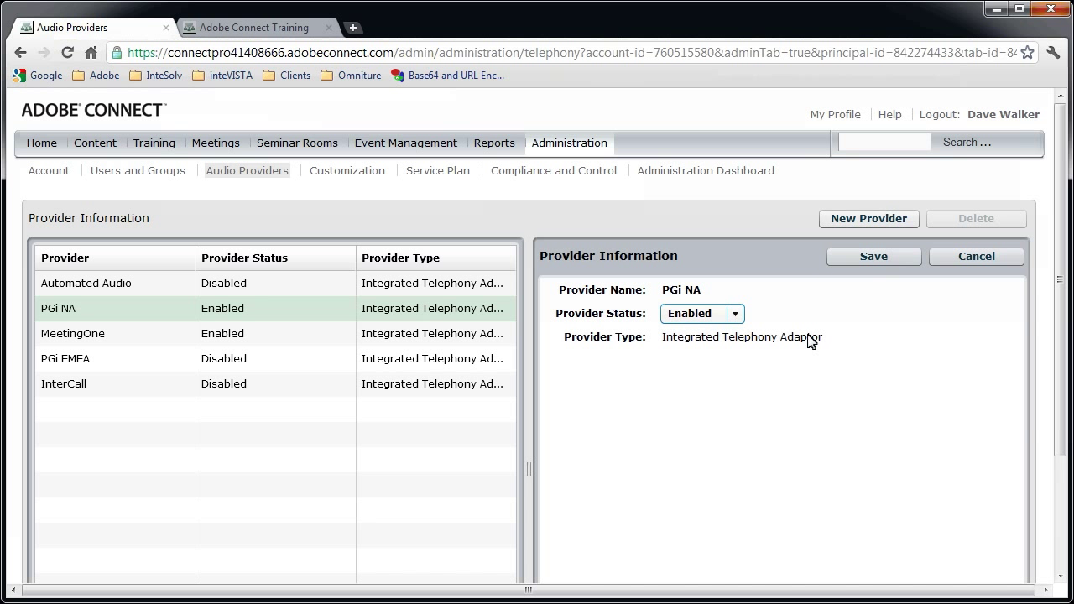
click(864, 258)
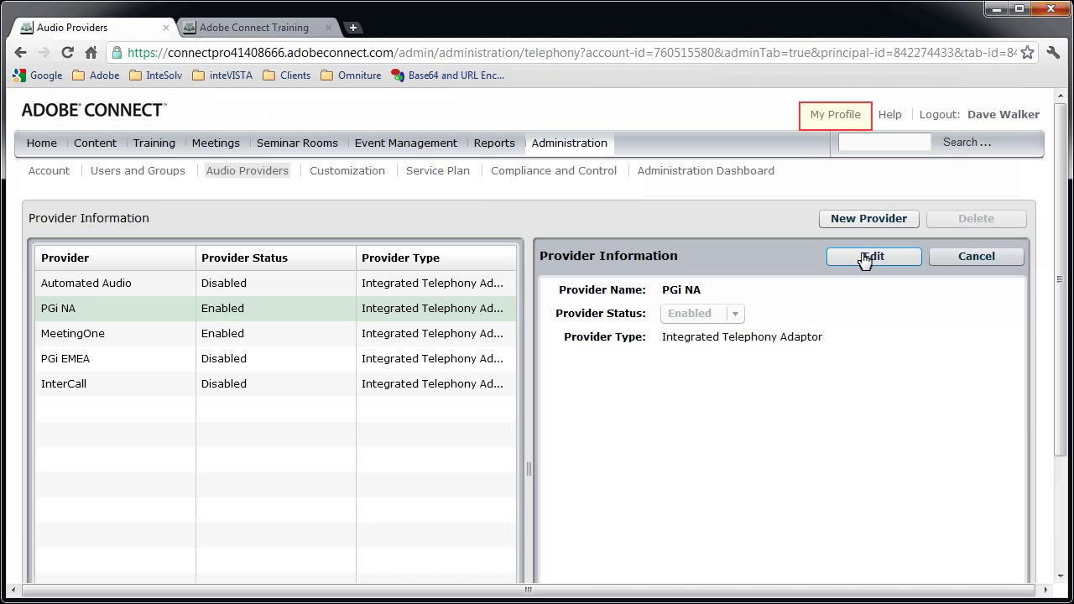
Create personal audio provider 'My UV Provider', set it to Enabled, and add two dial-in number rows
click(839, 115)
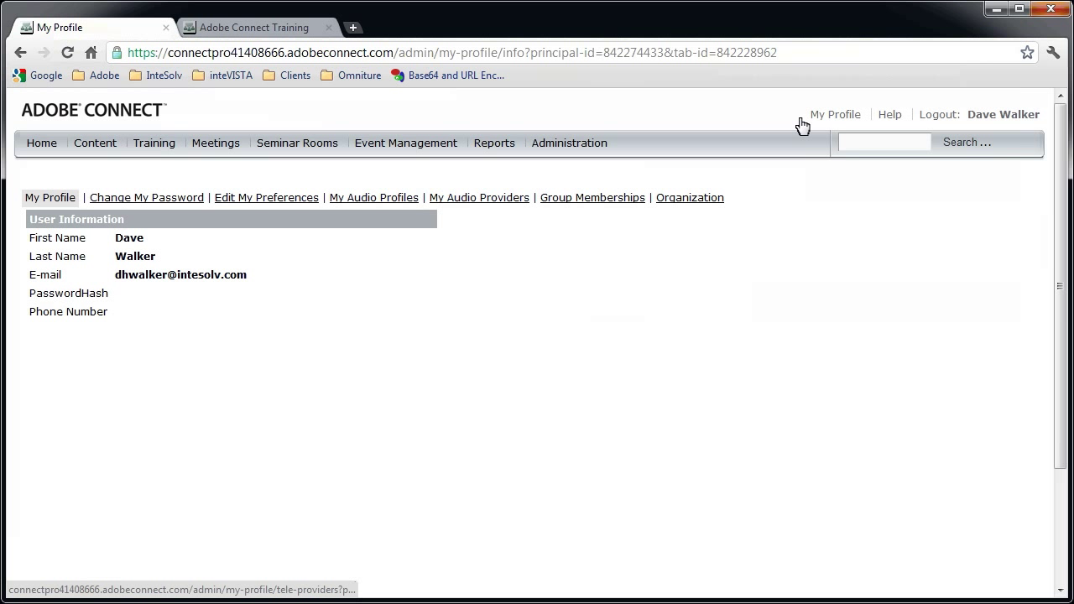
click(474, 199)
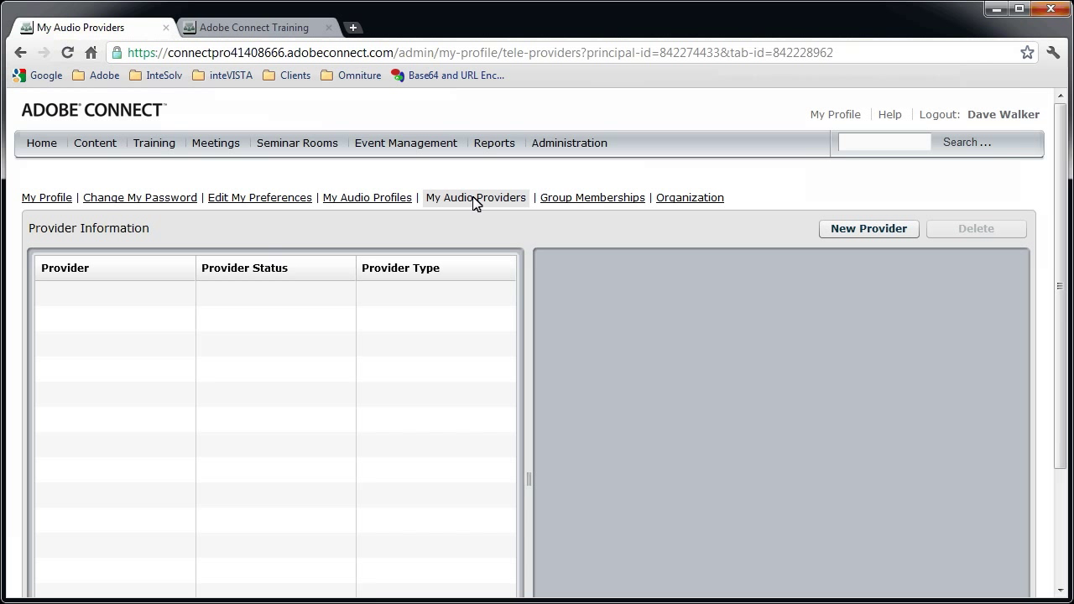
click(839, 231)
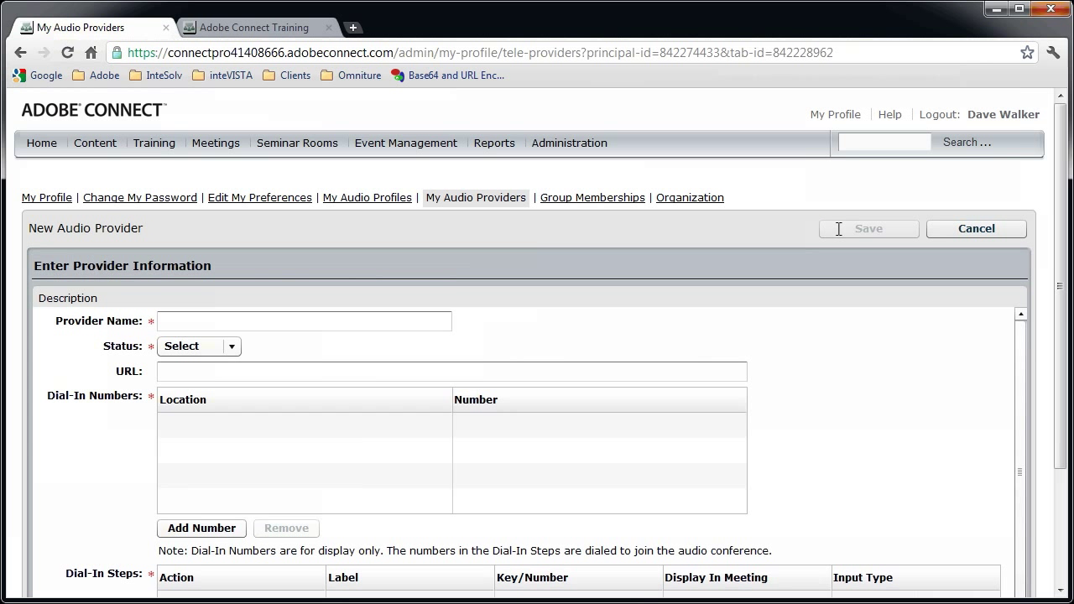
click(377, 323)
text(My UV Provider)
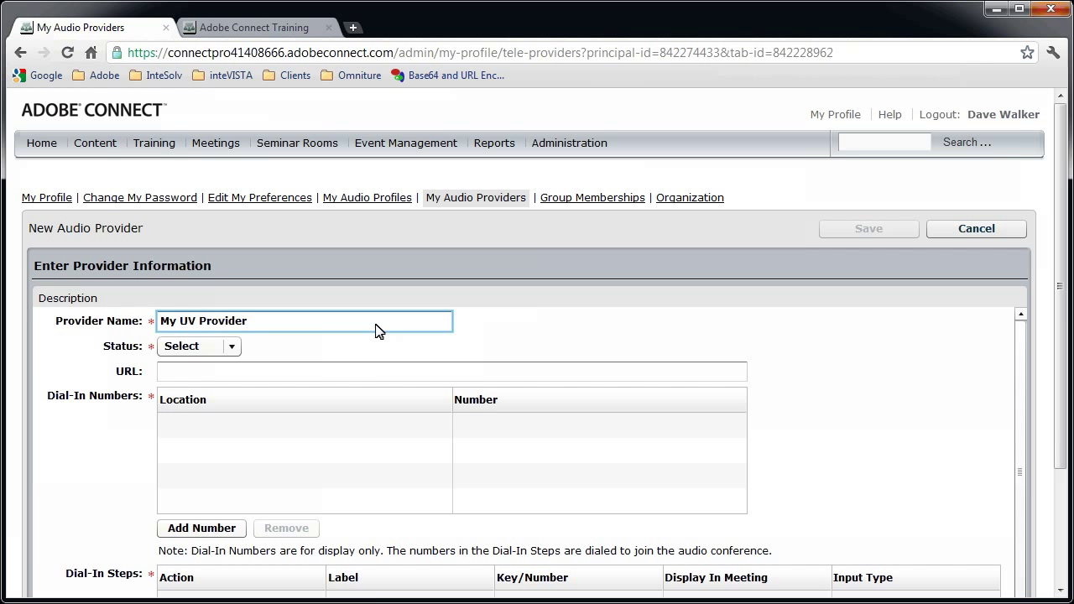
click(230, 349)
click(220, 369)
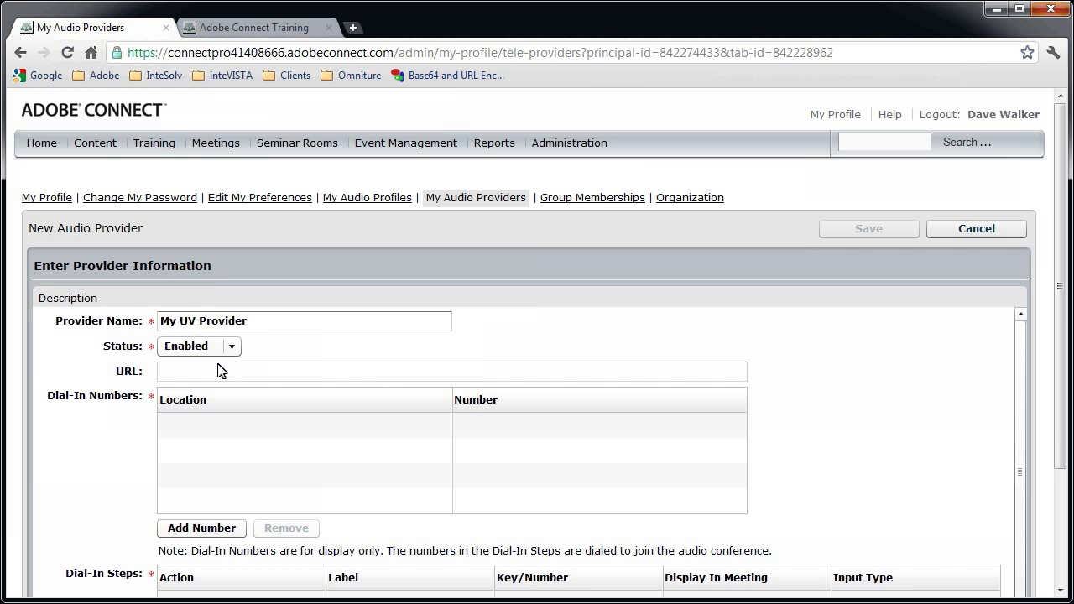
click(224, 528)
click(224, 528)
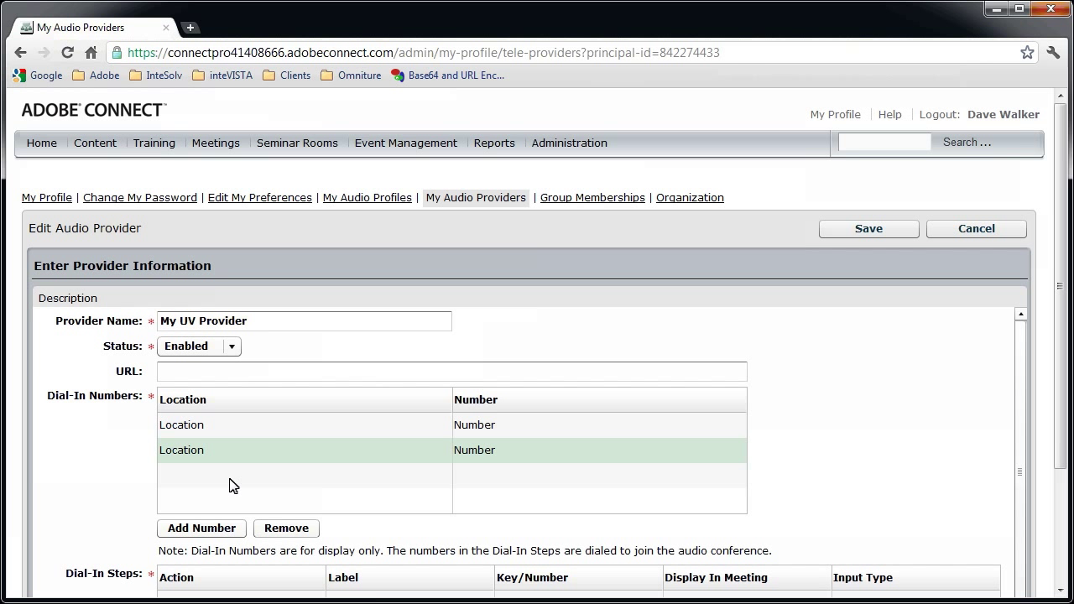
click(232, 423)
text(North America)
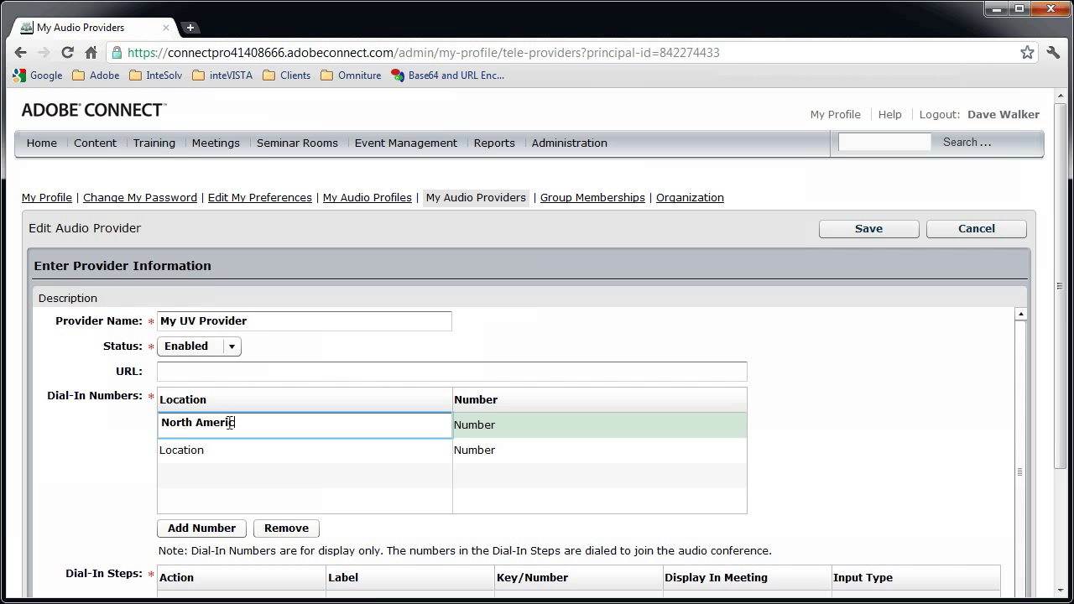
key(Return)
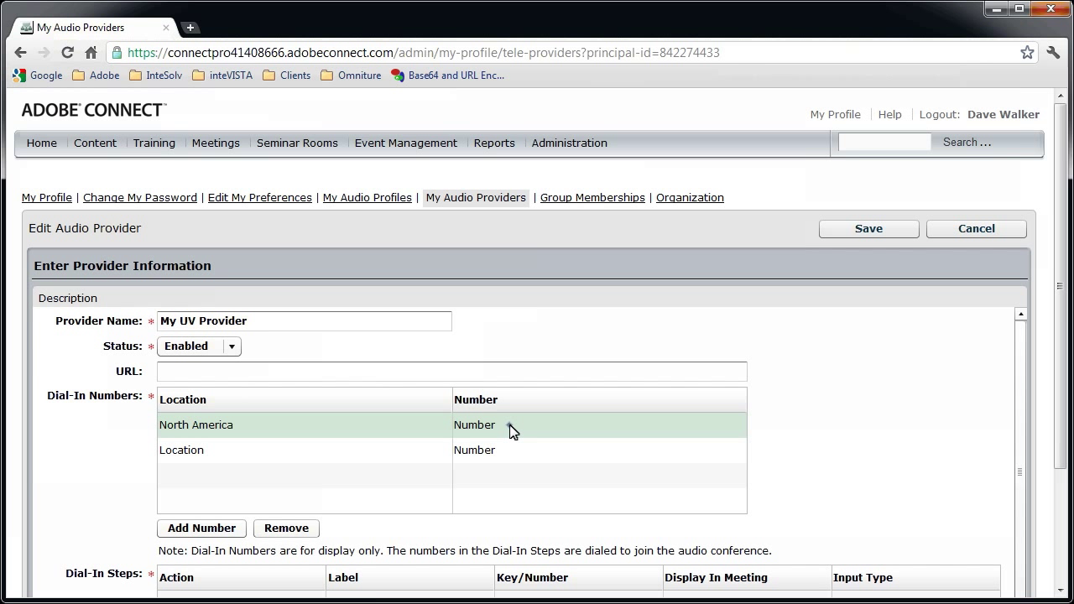
click(512, 425)
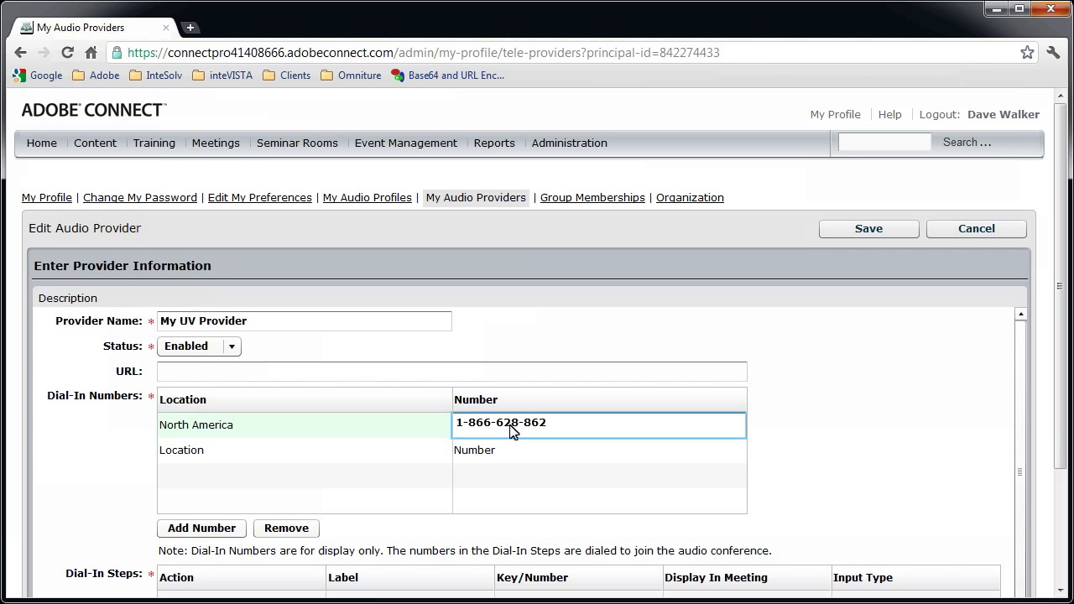
key(Return)
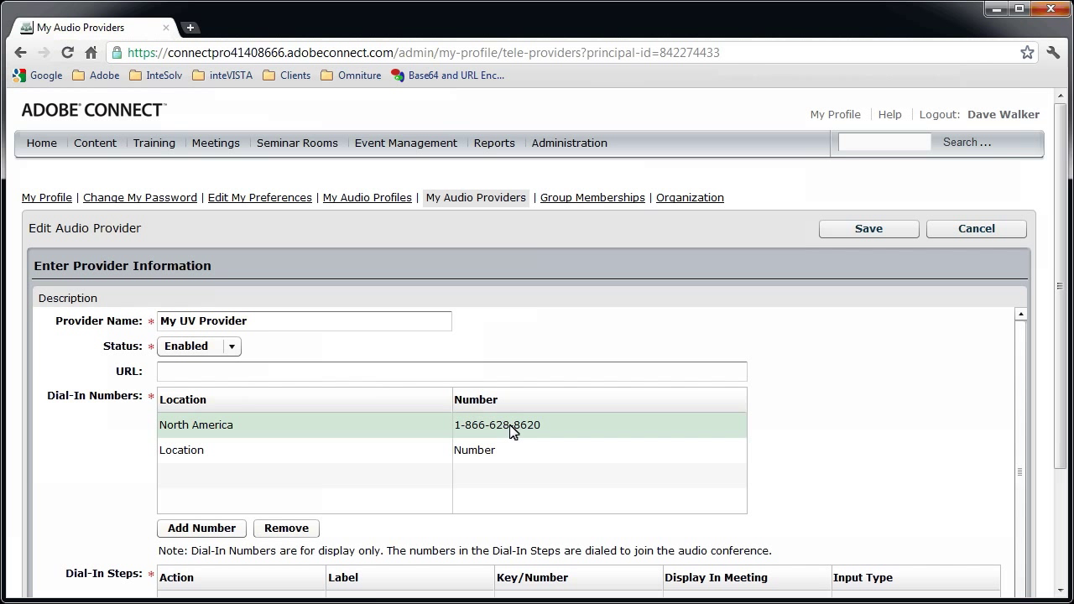
click(215, 453)
text(Participant Code:)
key(Return)
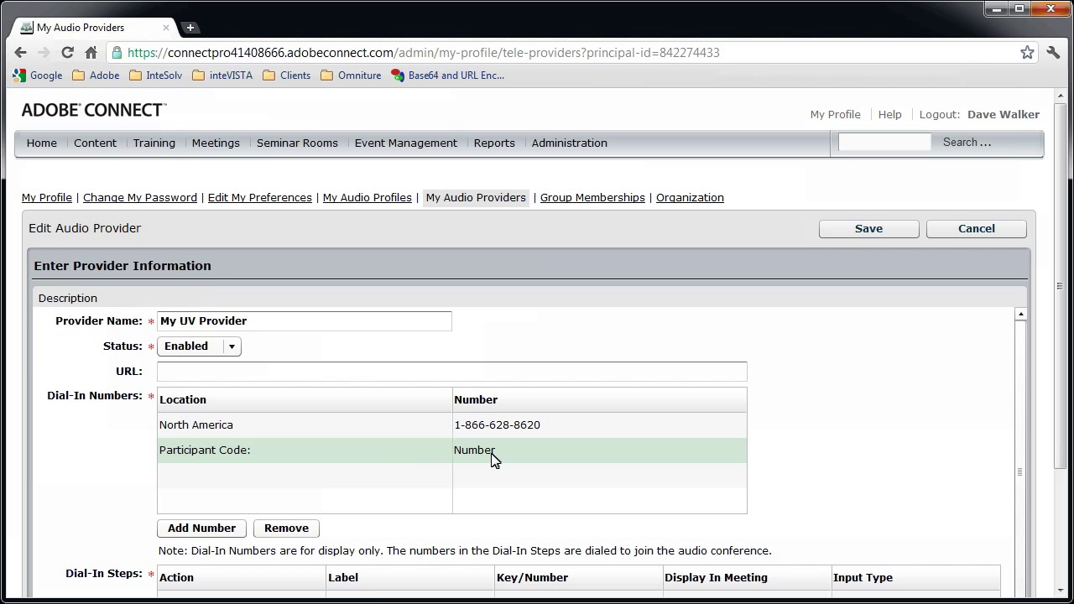
click(499, 460)
text(123456)
key(Return)
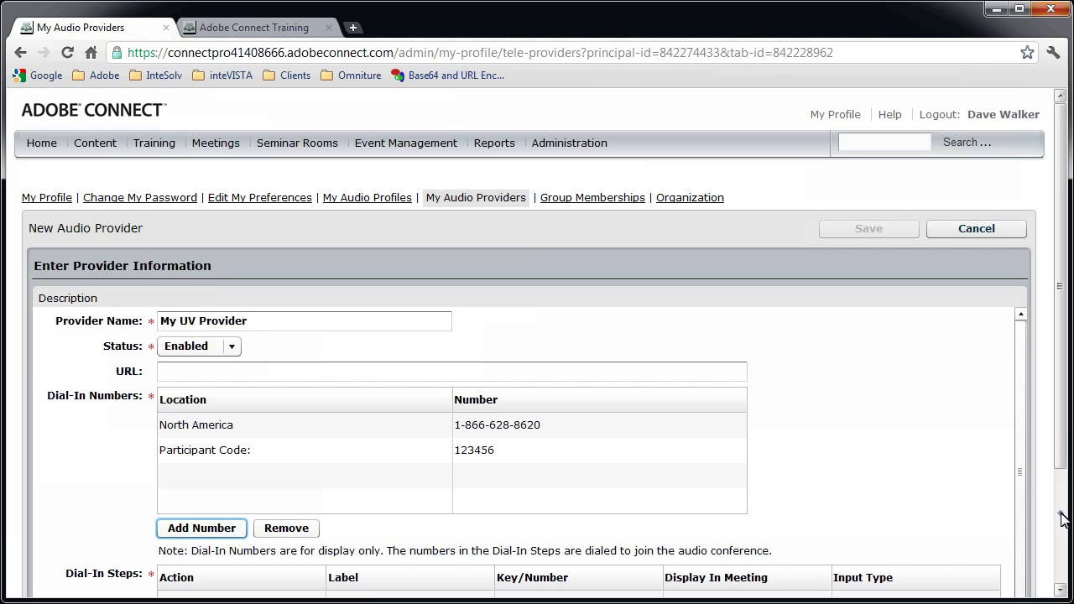
Add three Conference Number dial-in steps
scroll(1064, 515, down, 2)
scroll(1023, 498, down, 2)
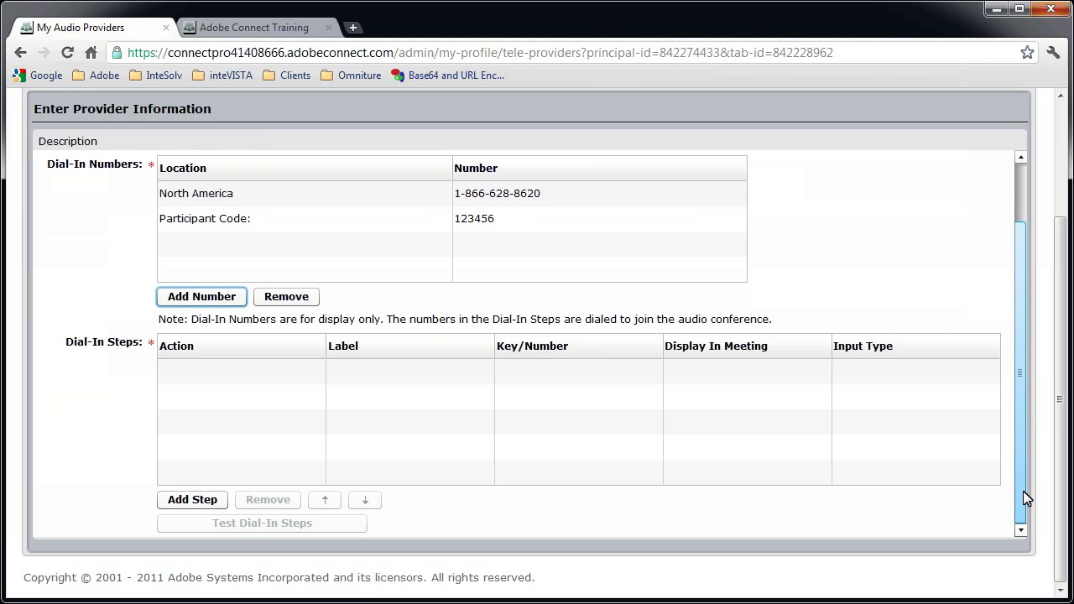
click(191, 501)
click(191, 500)
click(191, 500)
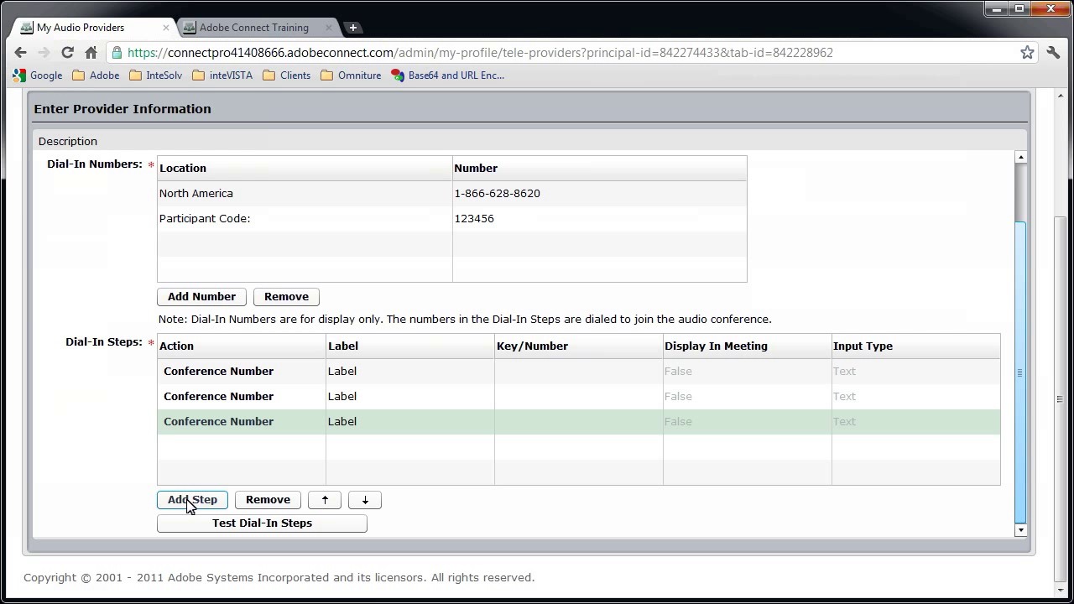
click(393, 377)
text(Dial In)
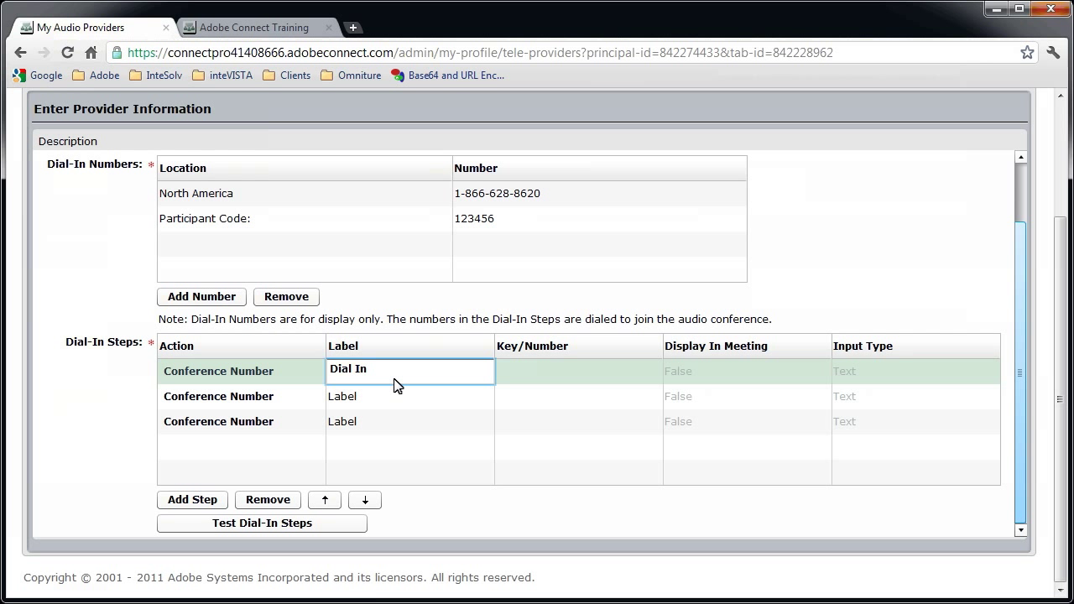
click(590, 380)
key(Tab)
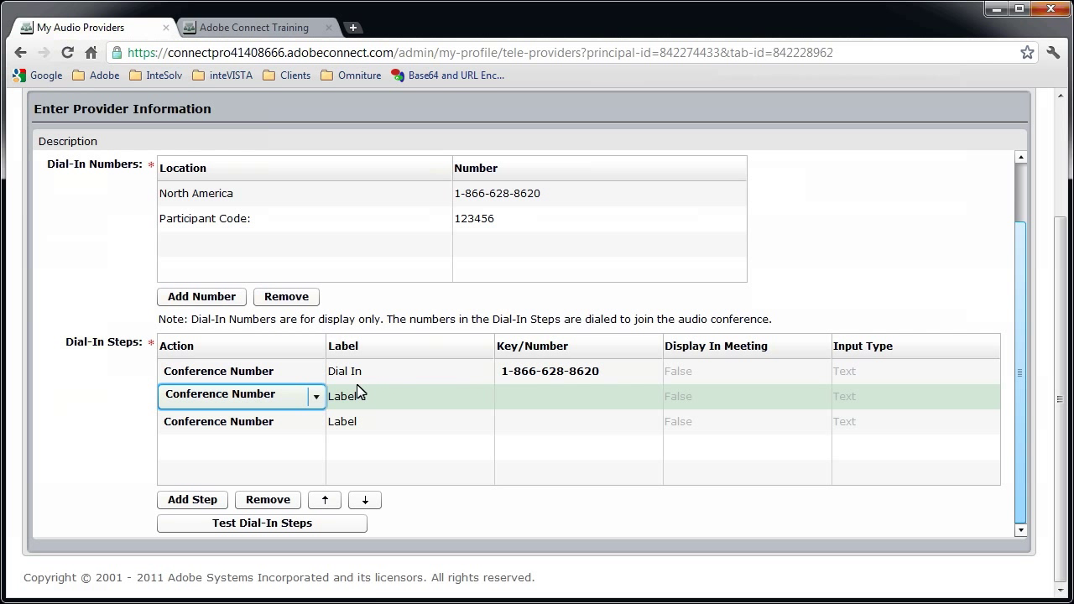
Make the second dial-in step a Delay (ms) labelled 'Wait' lasting 8000 ms
click(317, 397)
click(270, 461)
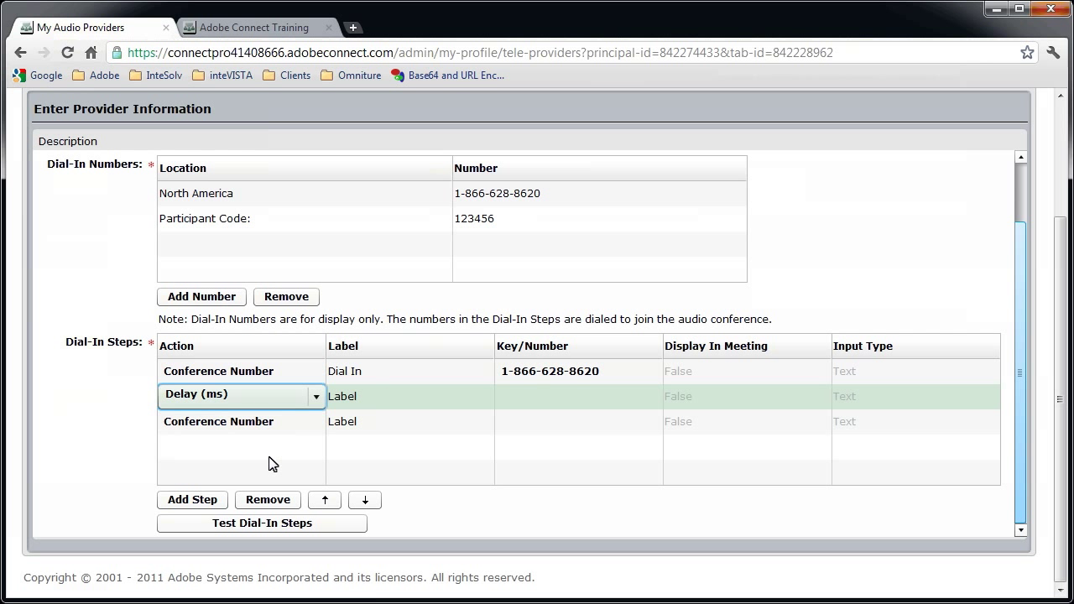
click(386, 403)
text(Wait)
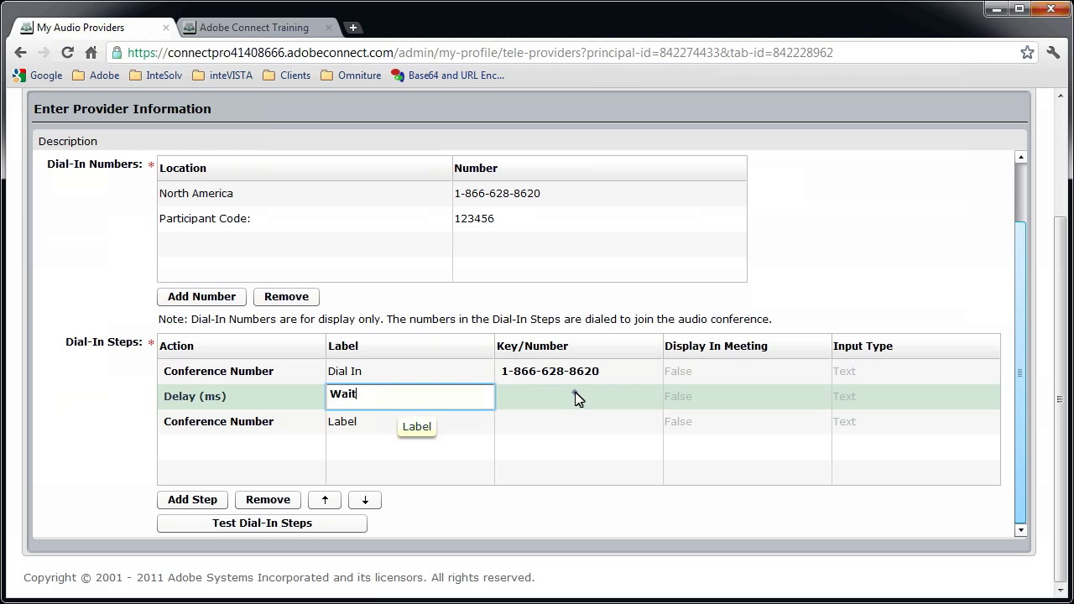
click(576, 397)
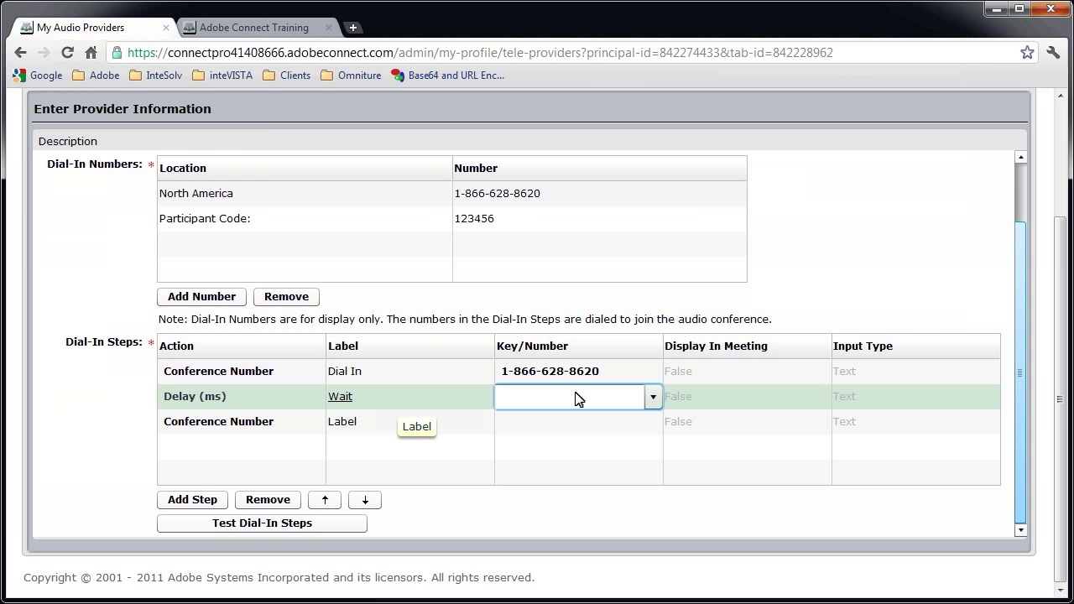
text(8000)
key(Tab)
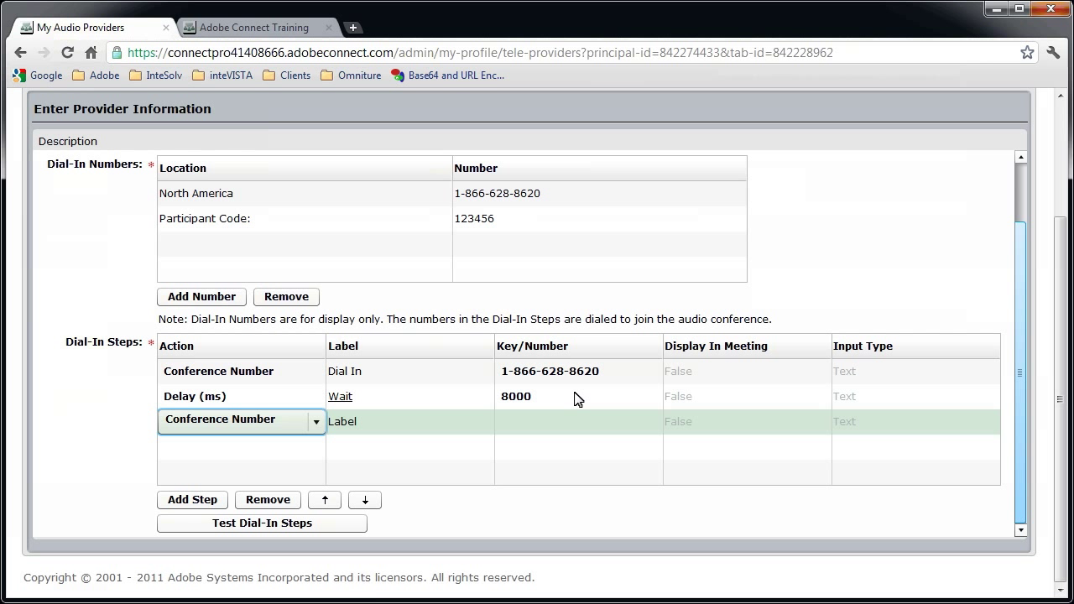
Make the third dial-in step a DTMF step labelled 'Code' sending the passcode followed by #
click(316, 422)
click(286, 463)
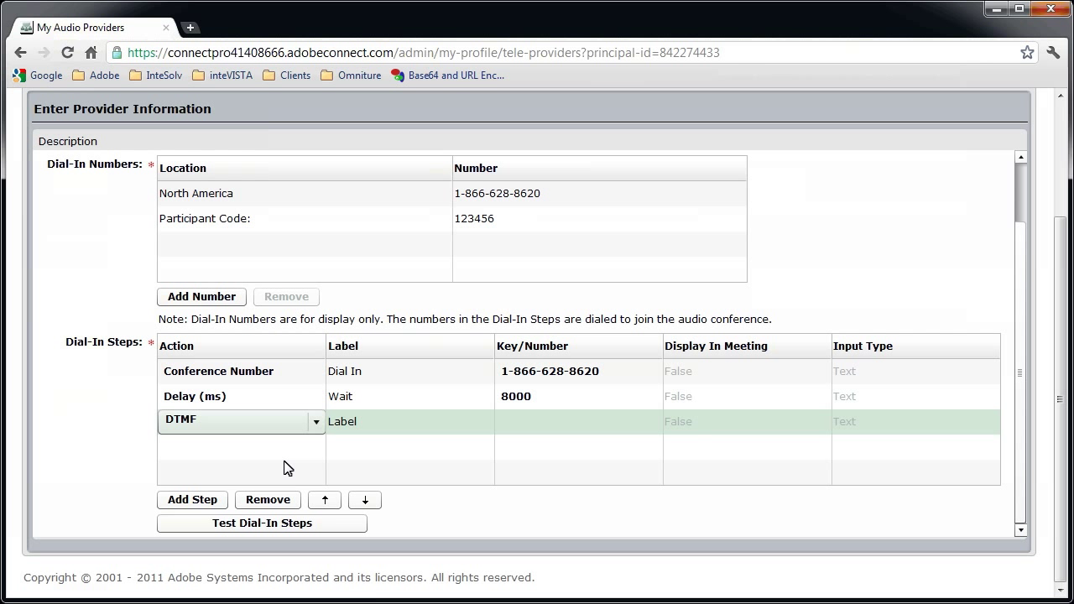
click(430, 434)
text(Code)
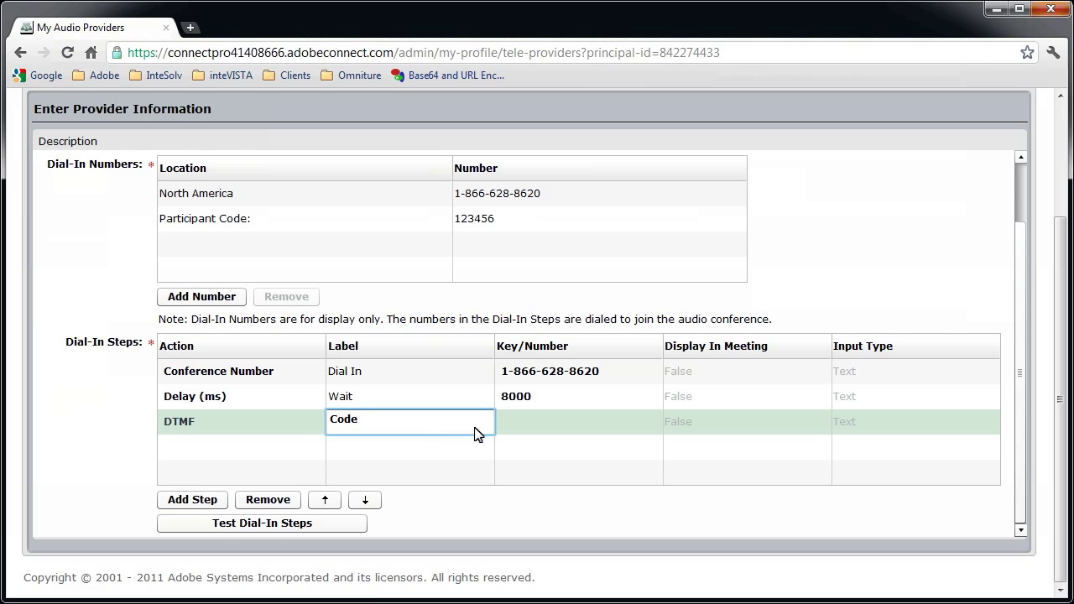
click(554, 422)
text(1234567#)
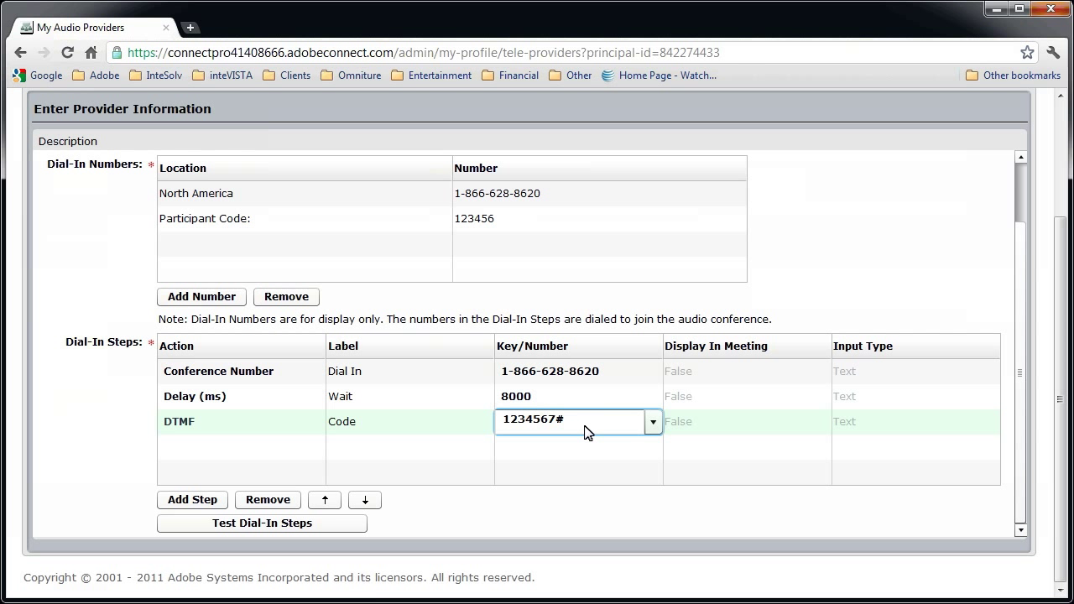
key(Tab)
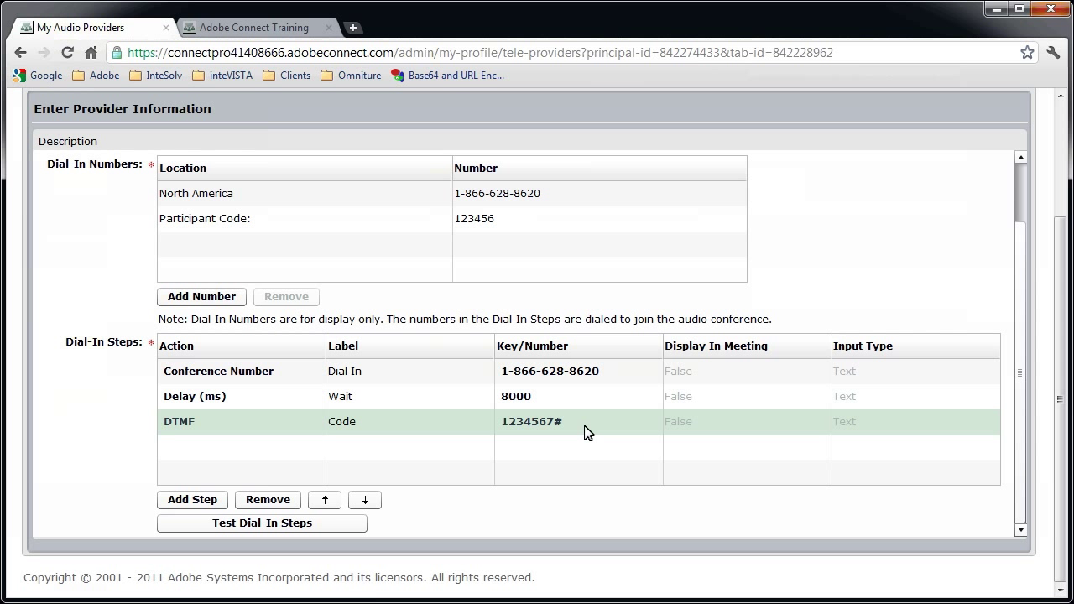
click(654, 425)
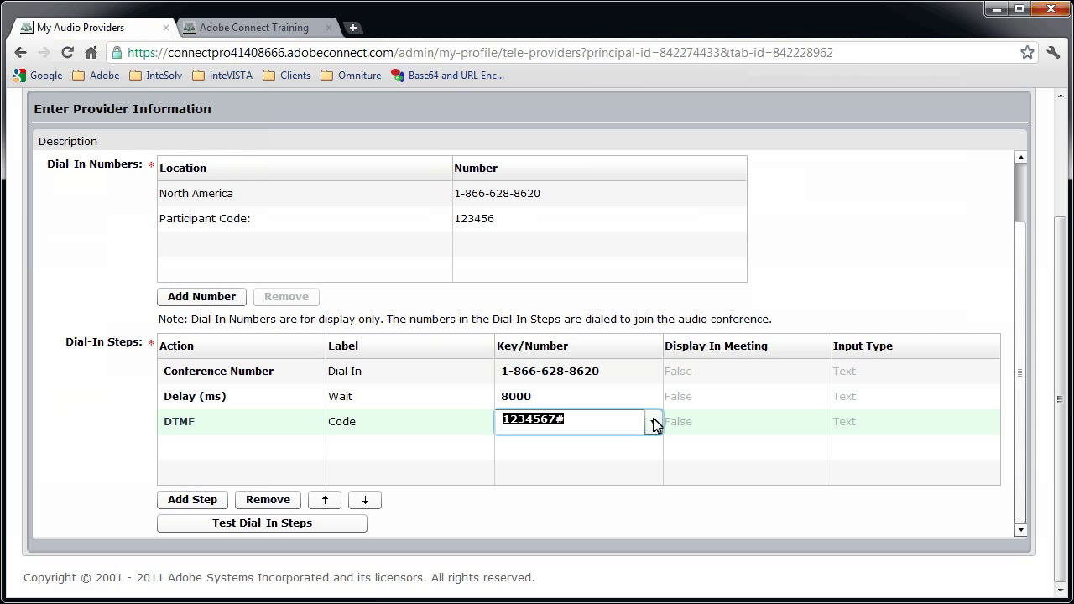
click(653, 421)
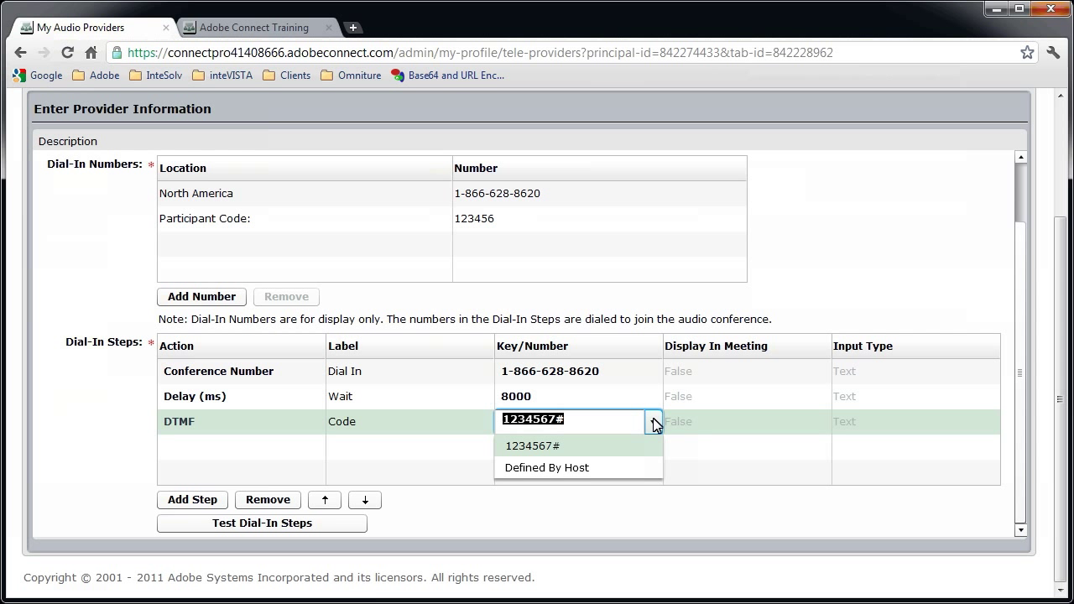
click(584, 471)
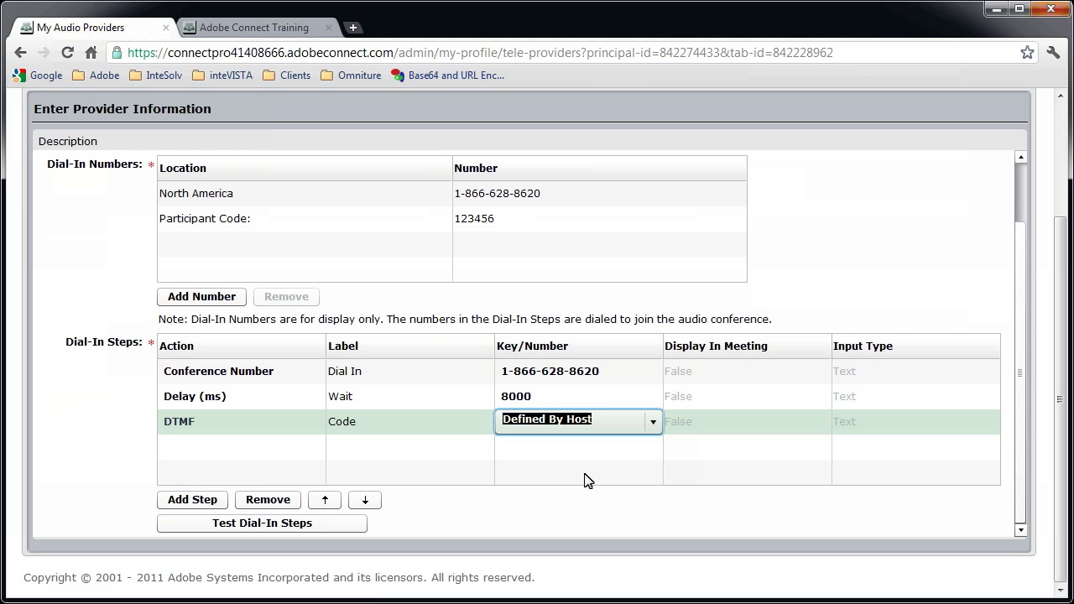
click(654, 422)
click(551, 447)
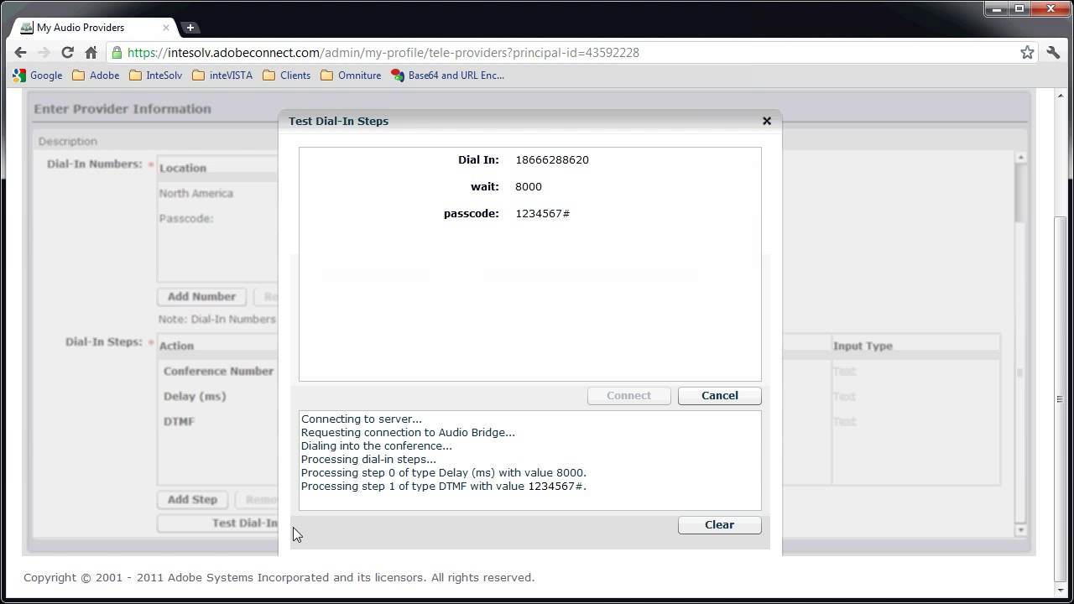
Close the dial-in test results and save My UV Provider
click(766, 122)
scroll(1028, 206, up, 5)
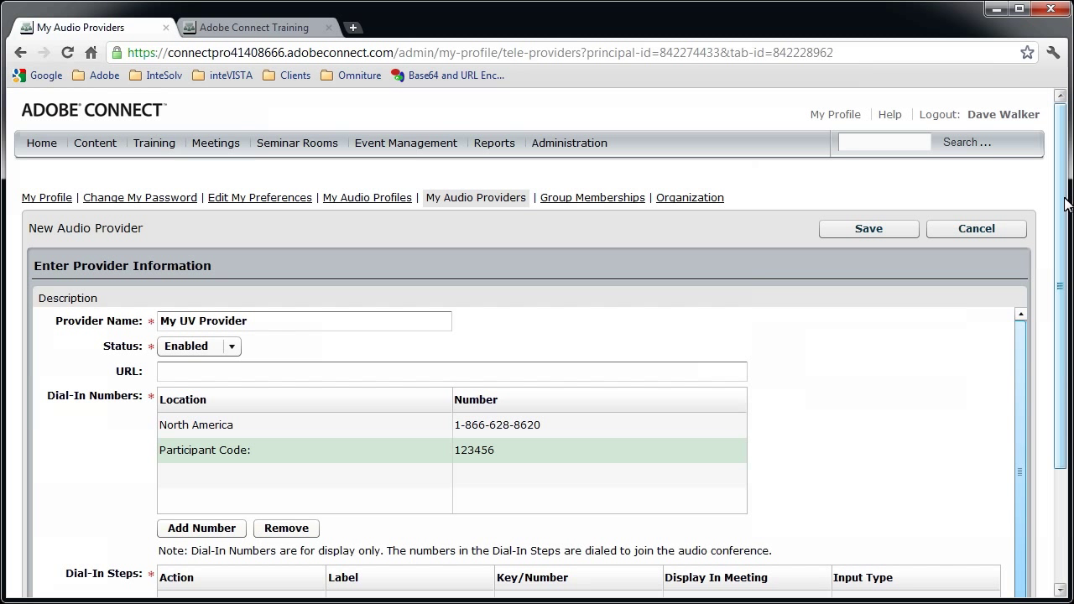
click(888, 236)
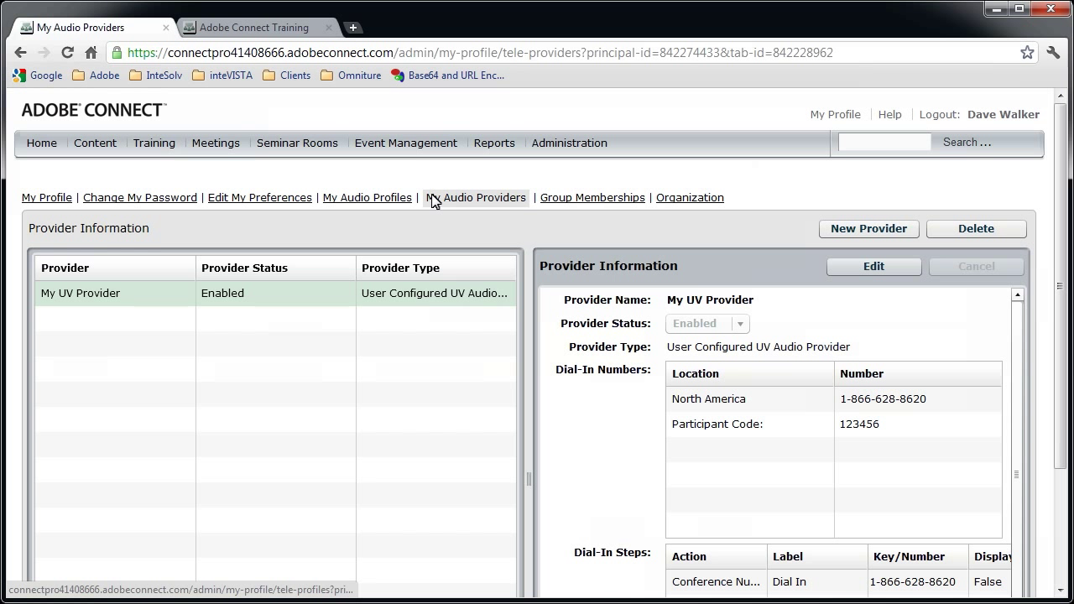
Create and save audio profile 'My UV Profile' using My UV Provider
click(368, 203)
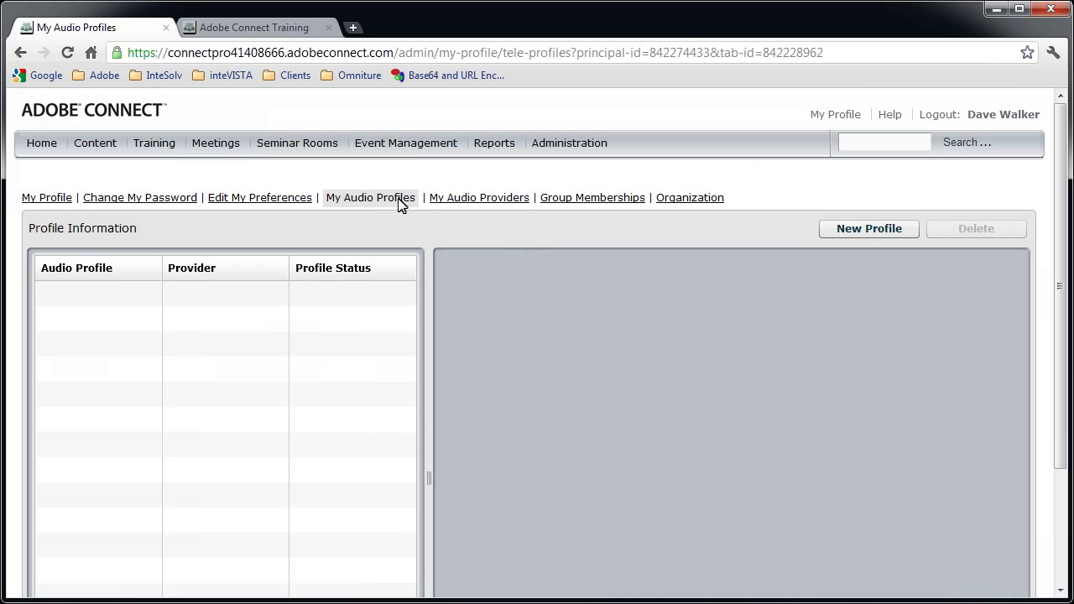
click(847, 235)
click(393, 306)
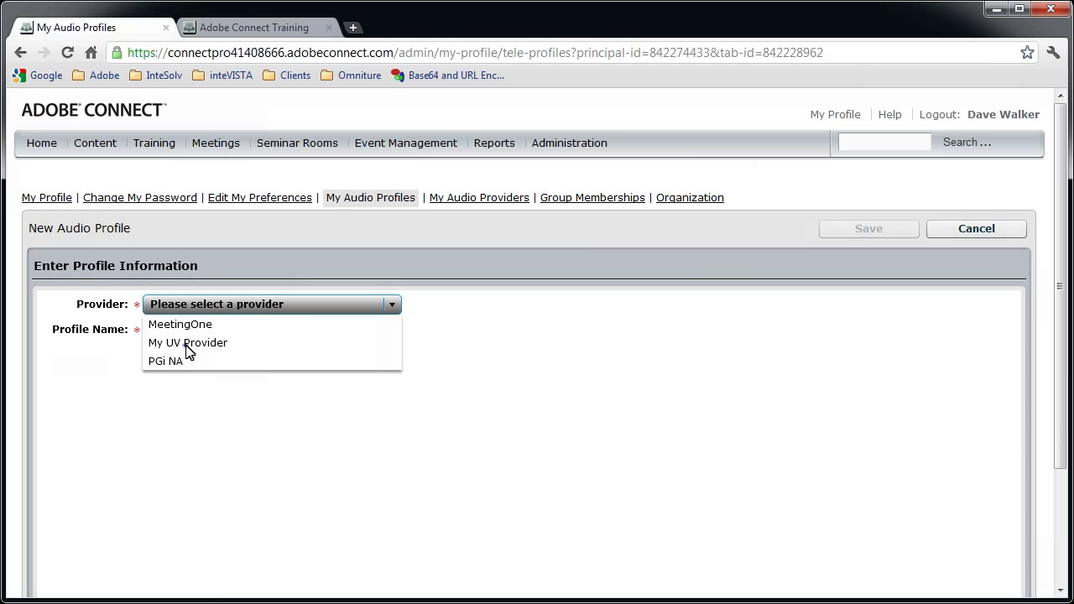
click(187, 344)
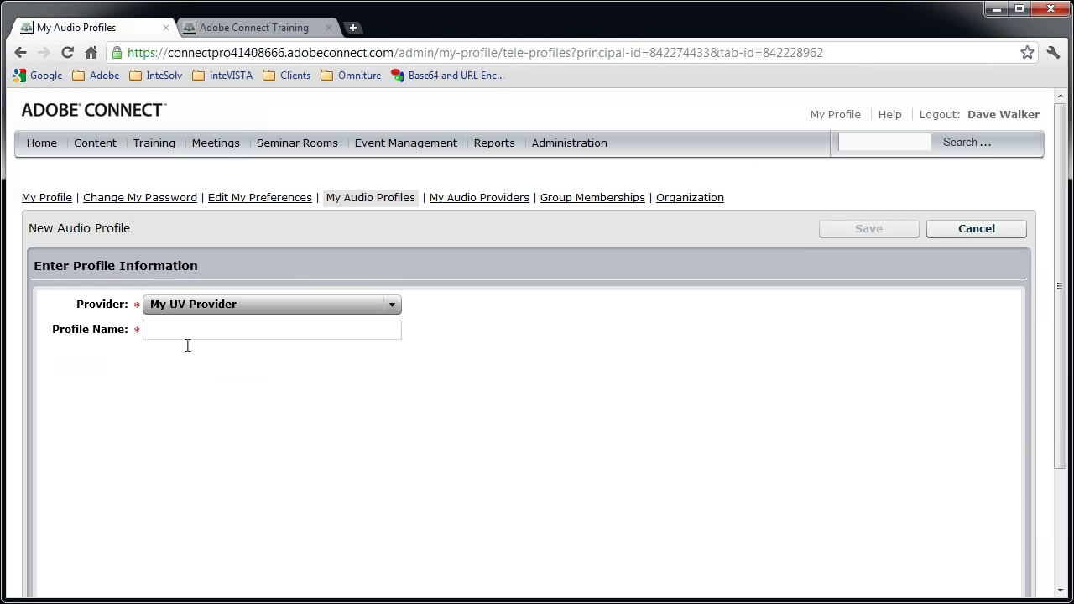
click(333, 329)
text(My UV Profile)
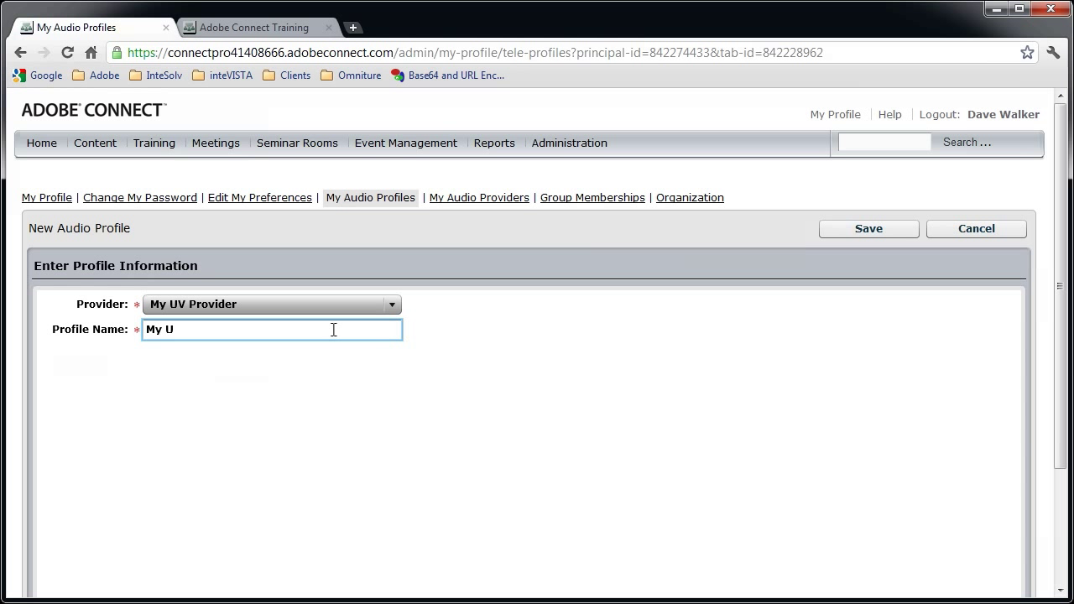
key(Tab)
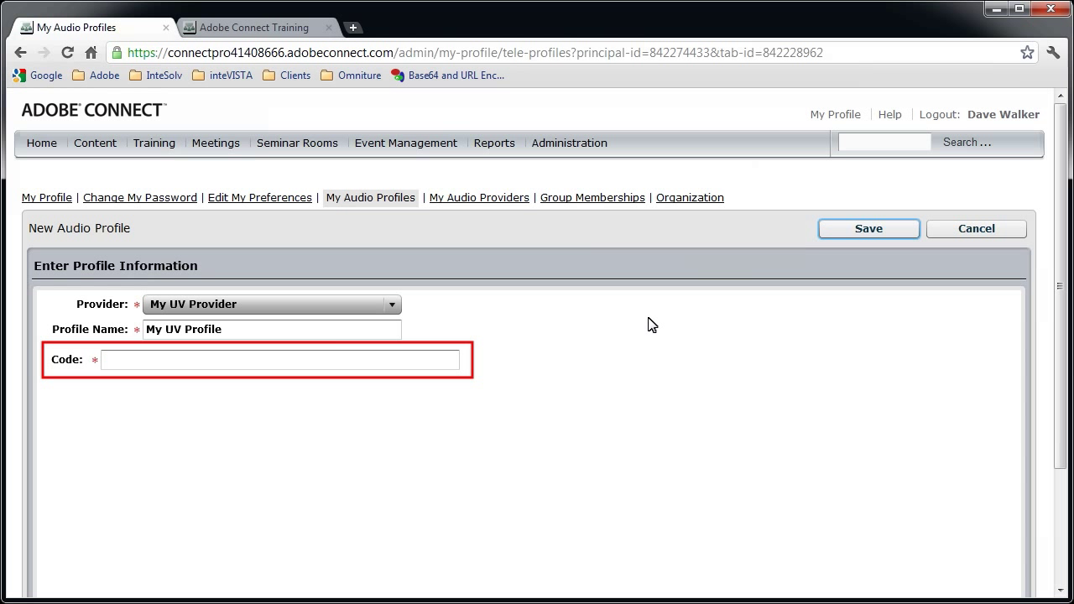
click(903, 232)
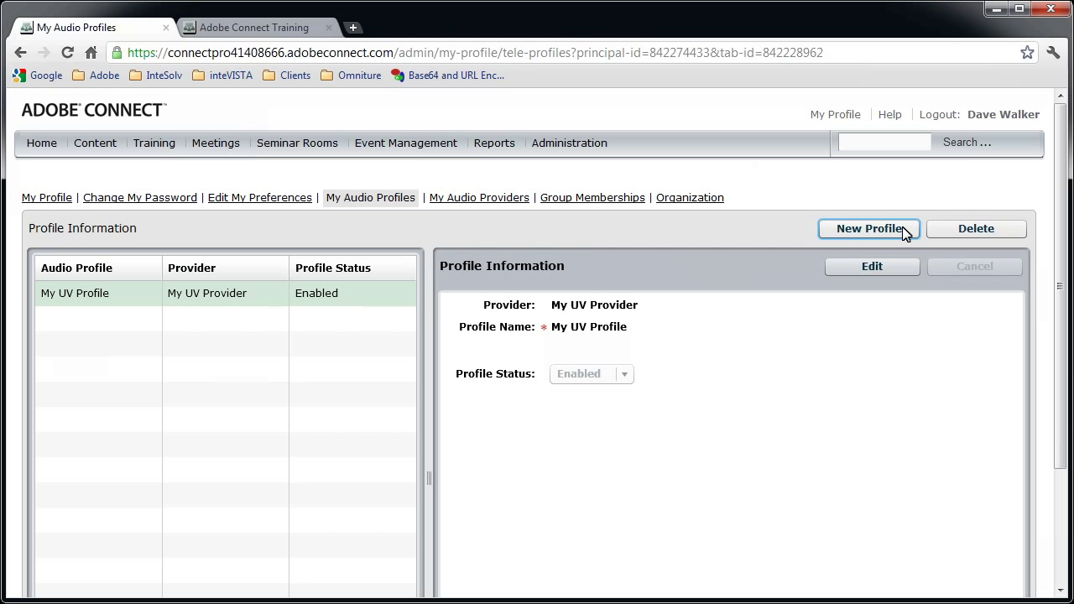
Start profile 'My Integrated Profile' on PGi NA, entering the client ID, PGi password and moderator code
click(869, 229)
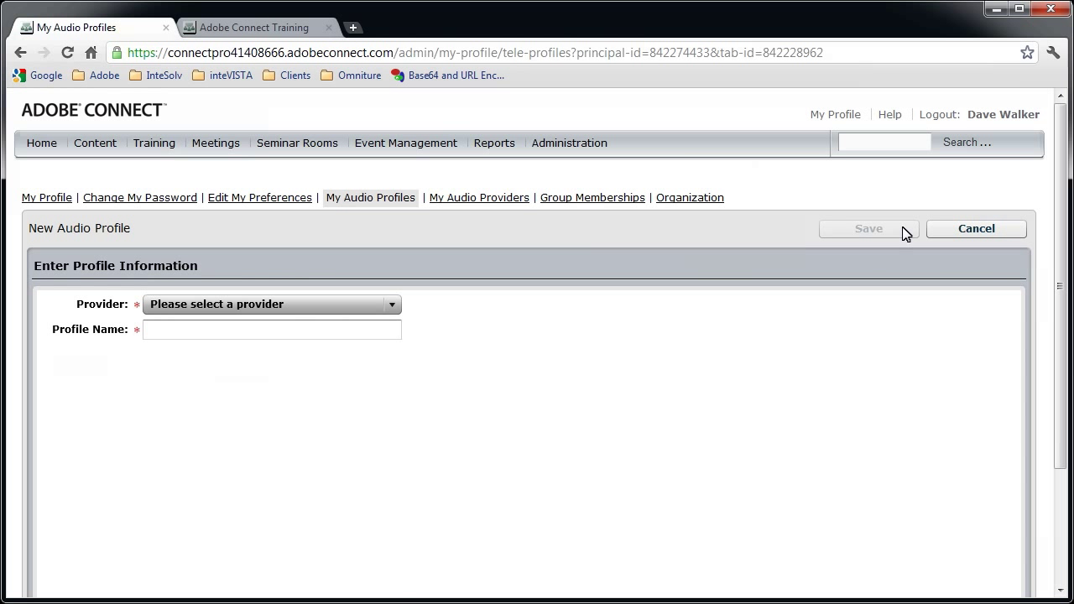
click(392, 306)
click(325, 362)
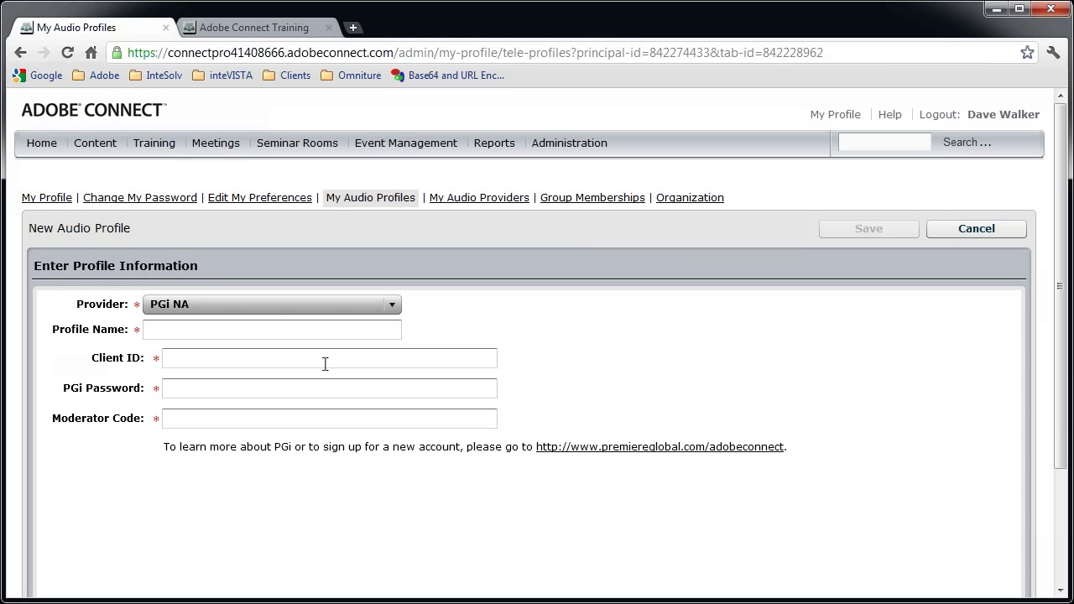
click(316, 331)
text(My Integrated Profile)
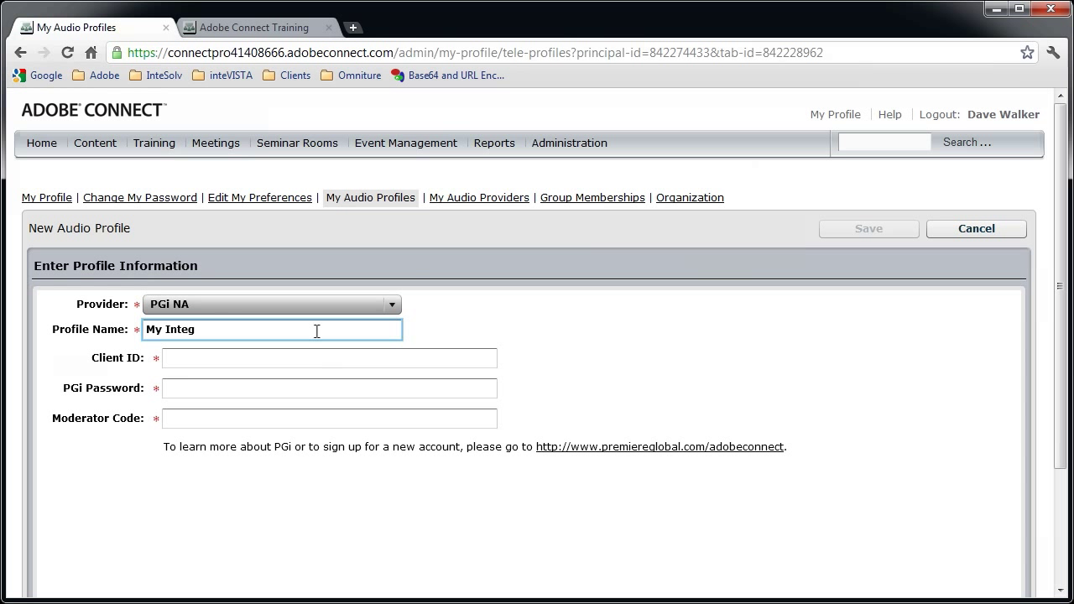
click(258, 361)
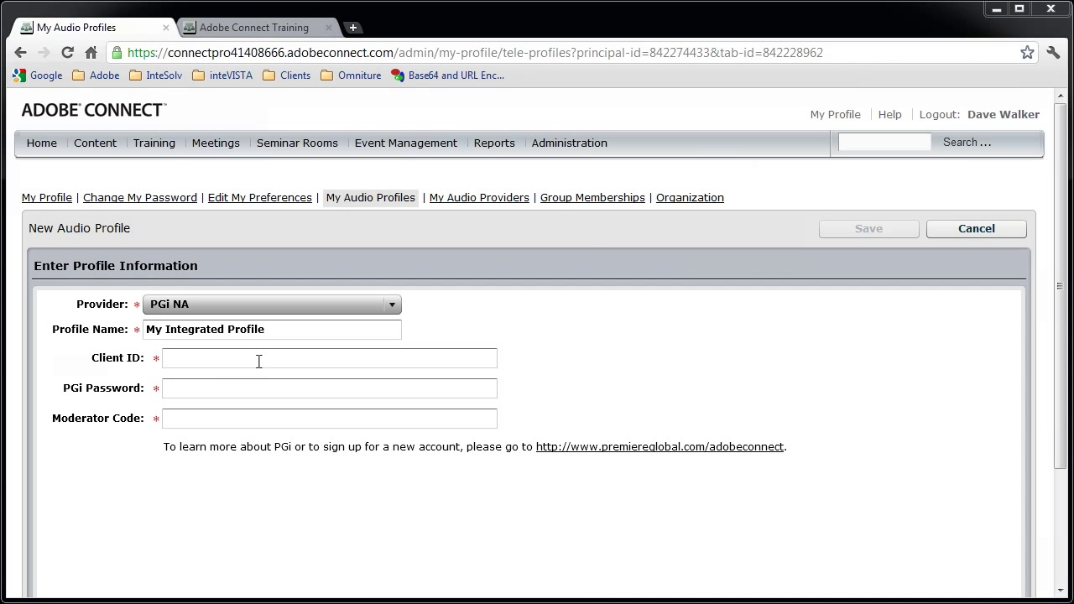
text(9876543)
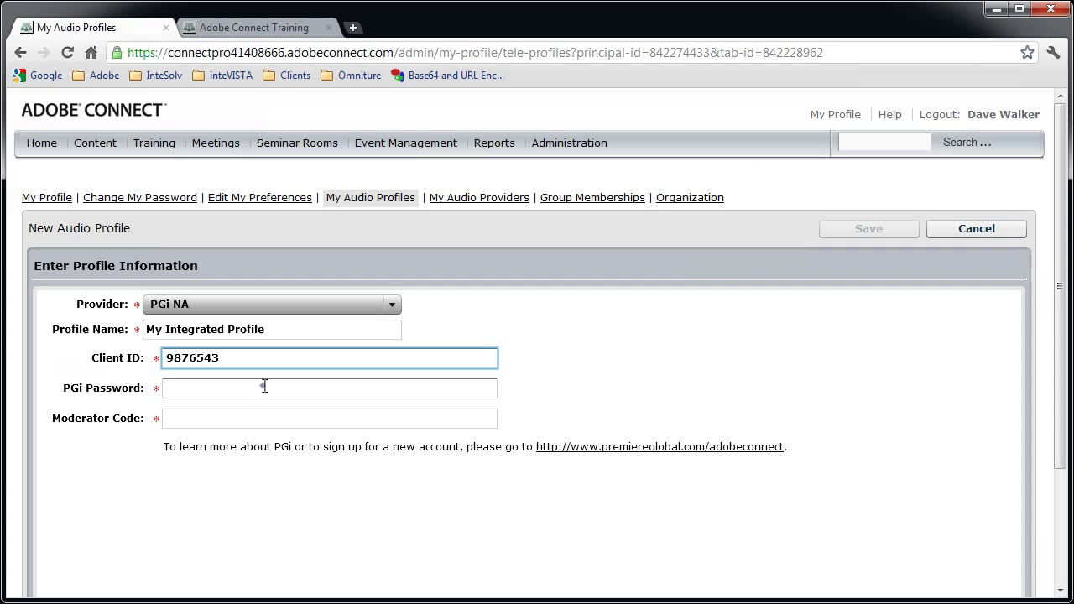
click(264, 386)
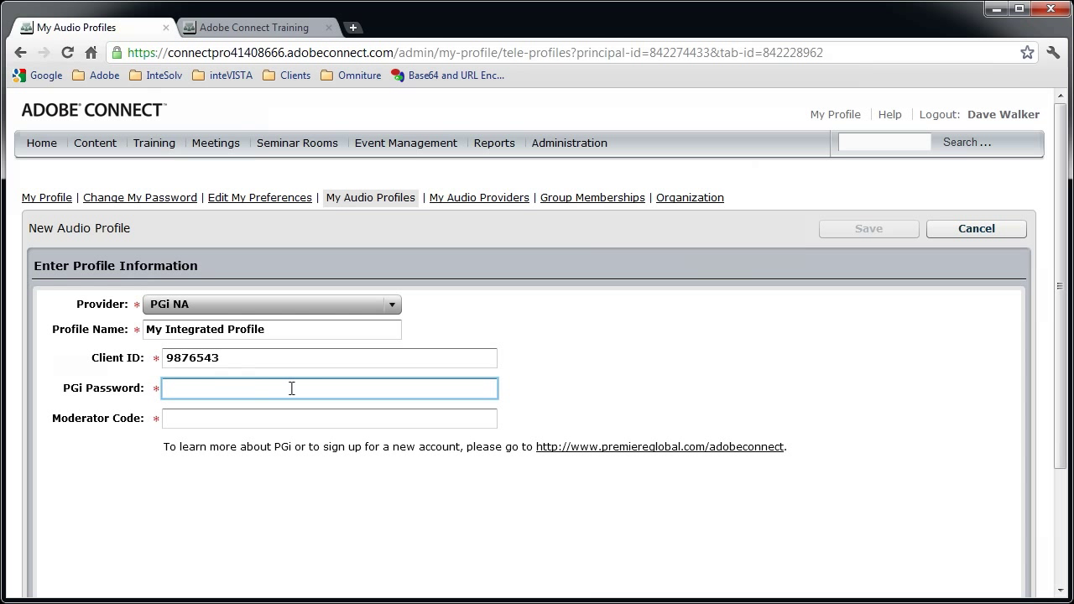
text(*******)
click(368, 423)
text(1234567)
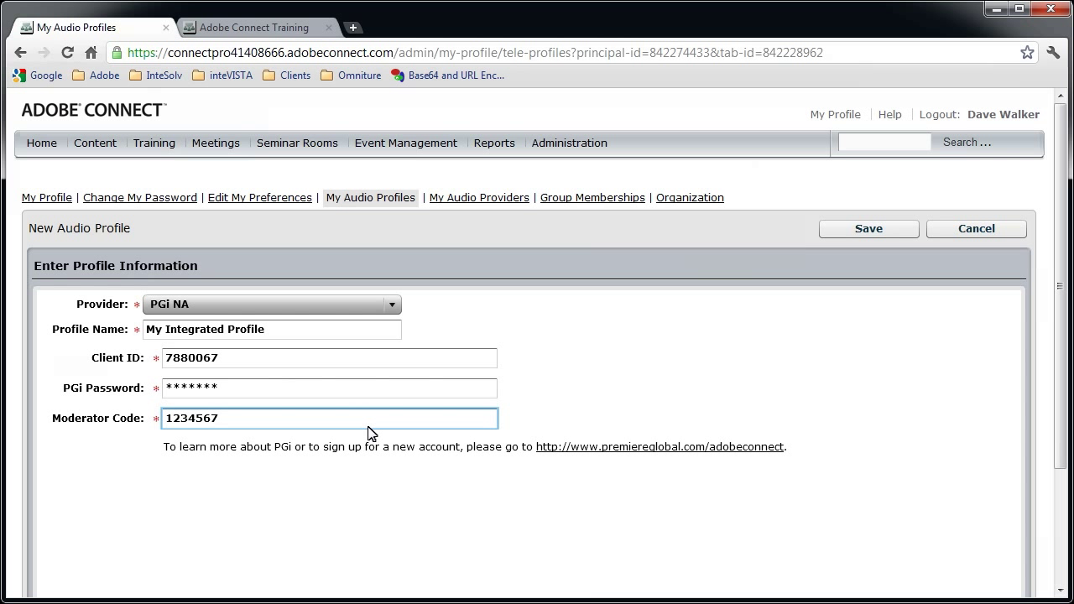